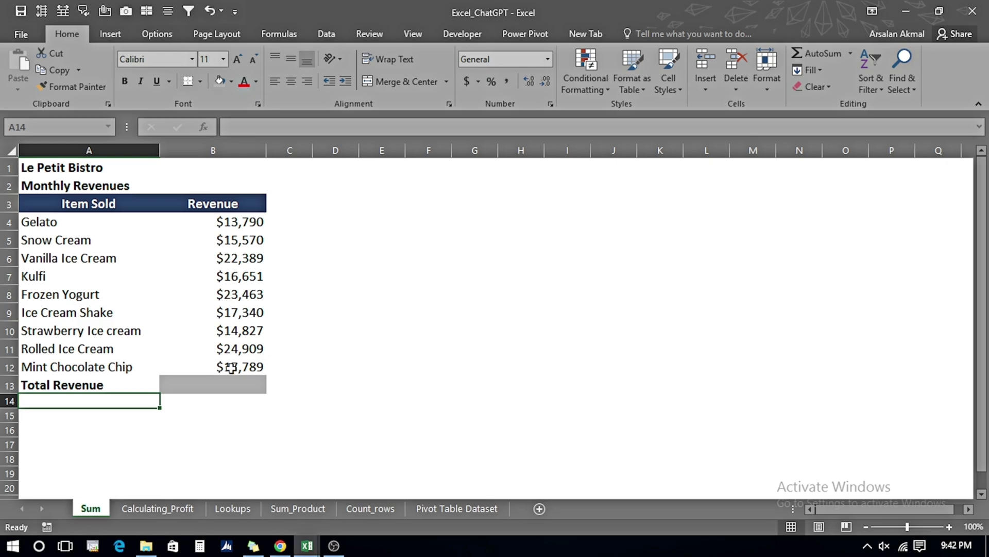
# Select cell B13 beside Total Revenue to hold the revenue total.
pyautogui.click(233, 389)
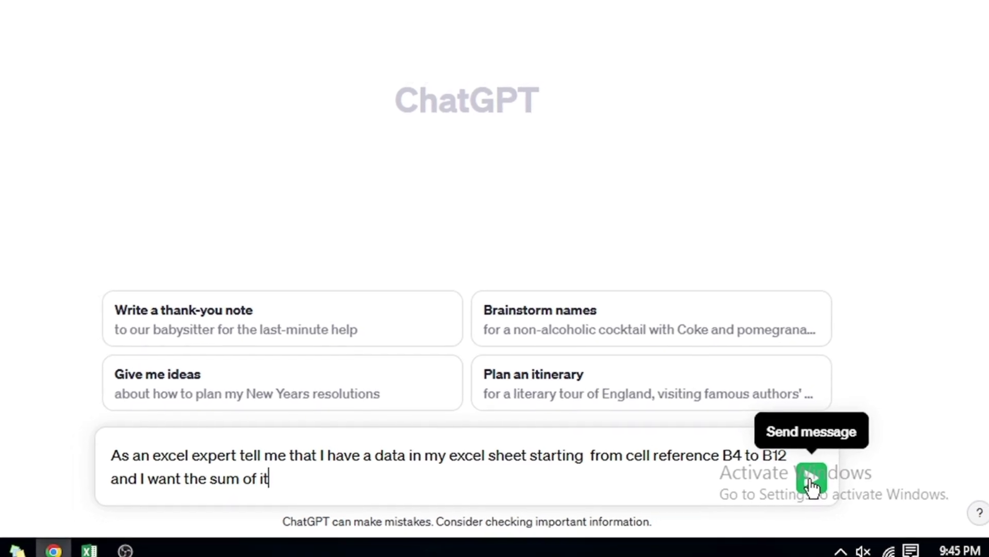
# Send ChatGPT the question asking for the sum of B4 to B12, then scroll up to its answer.
pyautogui.click(822, 487)
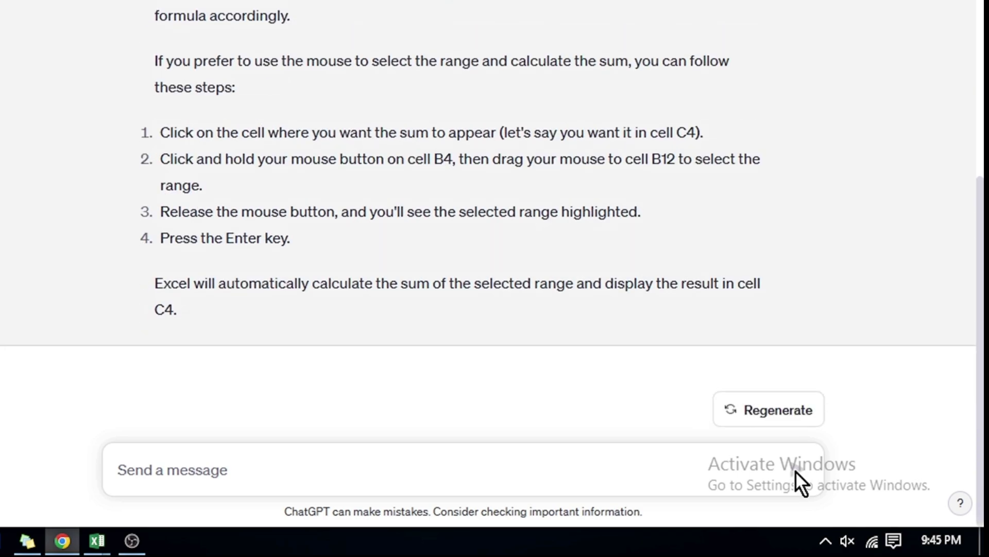
pyautogui.scroll(5, 856, 267)
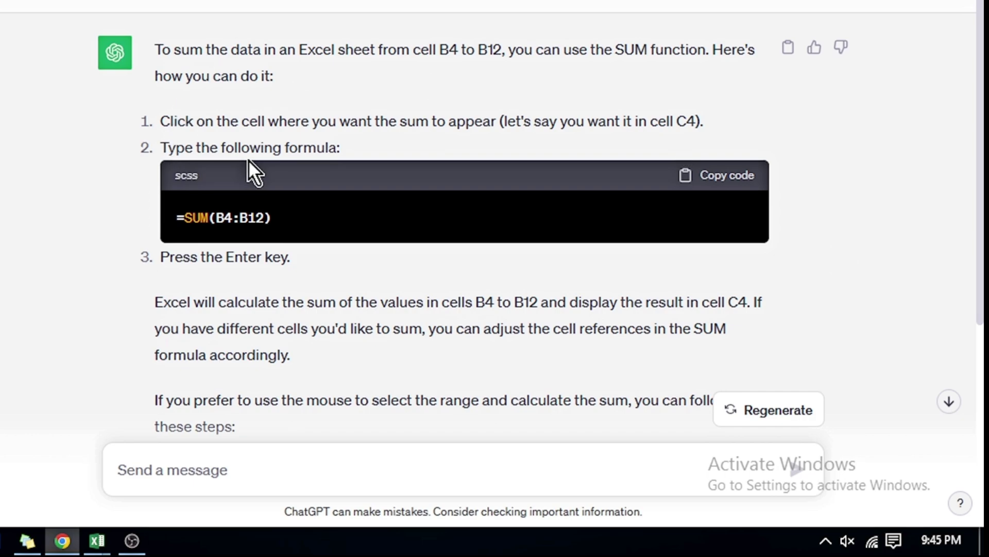
# Paste =SUM(B4:B12) into B13 for a $166,728 total, then select C4 on Calculating_Profit.
pyautogui.click(718, 187)
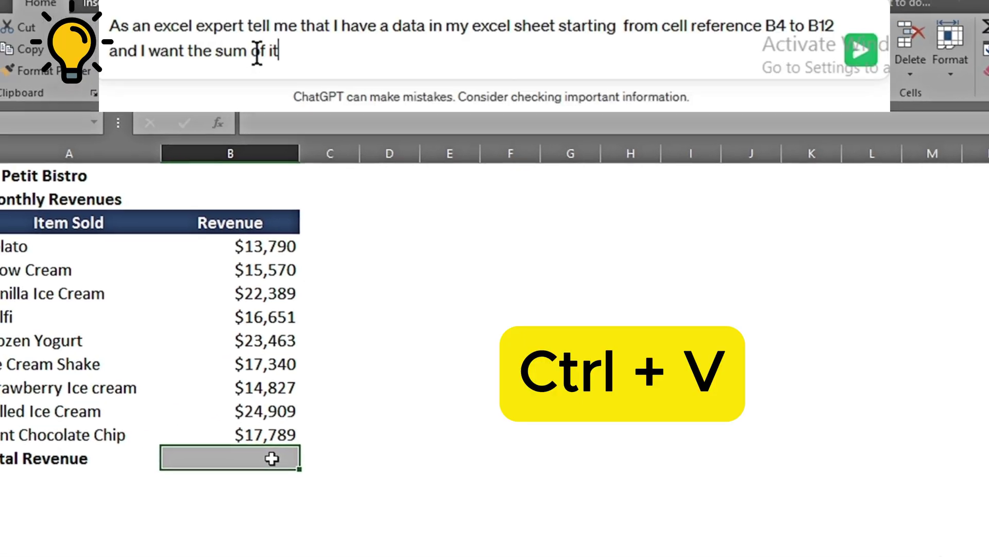
pyautogui.hotkey('ctrl', 'v')
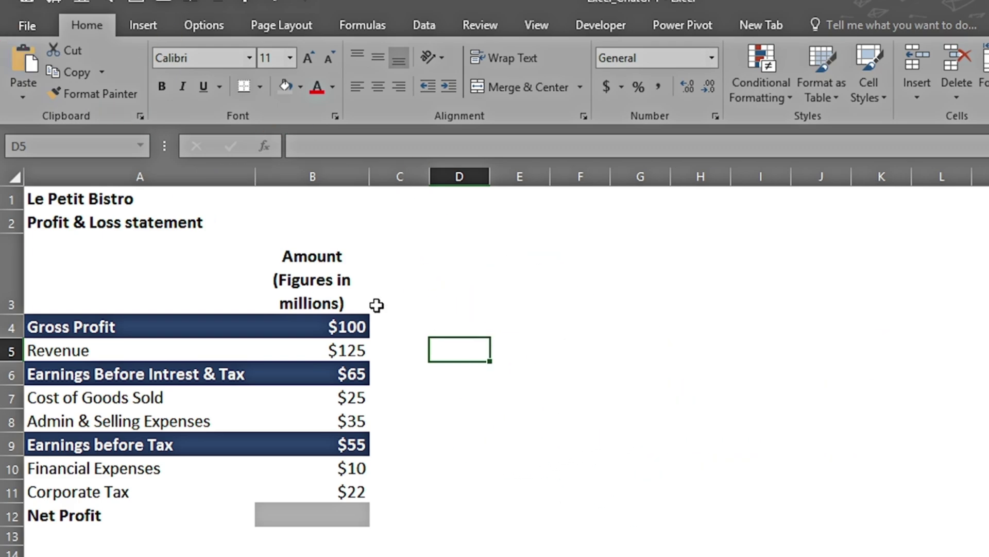
pyautogui.click(415, 330)
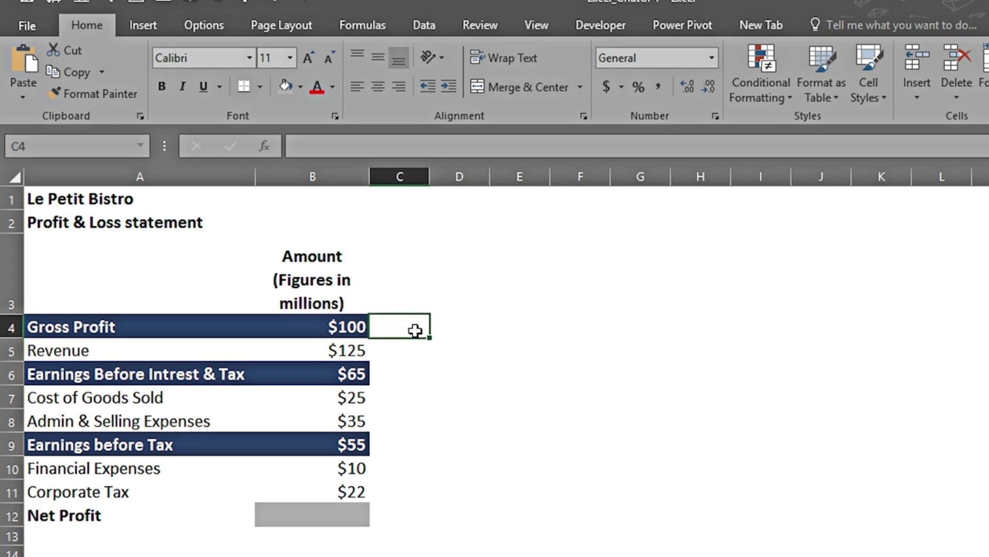
# Select Net Profit cell B12 and send ChatGPT the net profit question for B5 minus expenses.
pyautogui.click(308, 514)
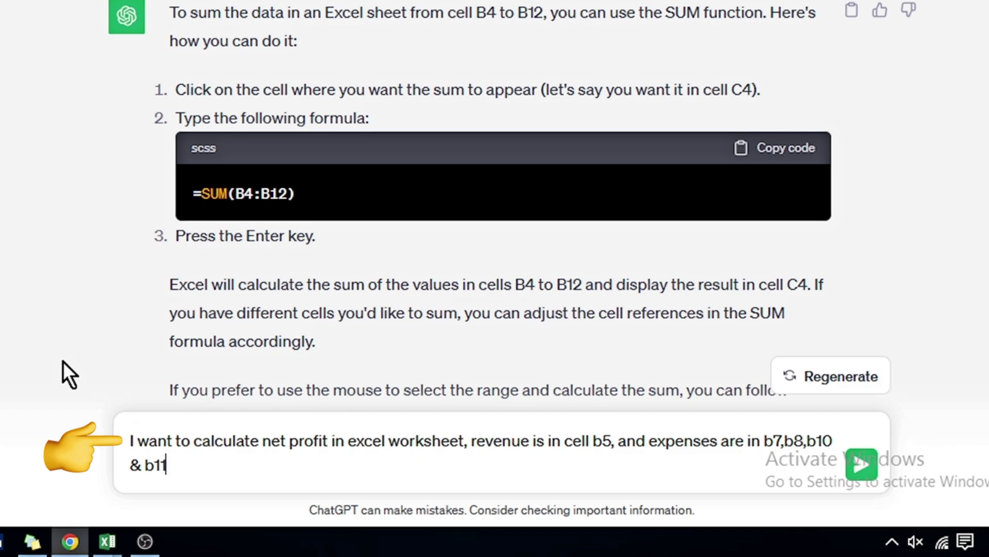
pyautogui.click(861, 465)
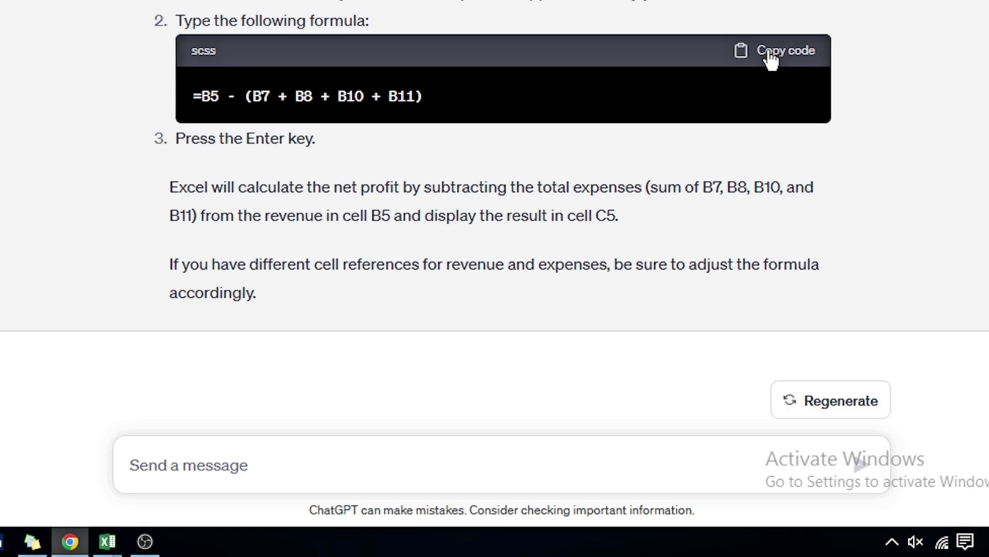
# Paste =B5 - (B7 + B8 + B10 + B11) into B12, review and confirm it, showing $33.
pyautogui.click(771, 60)
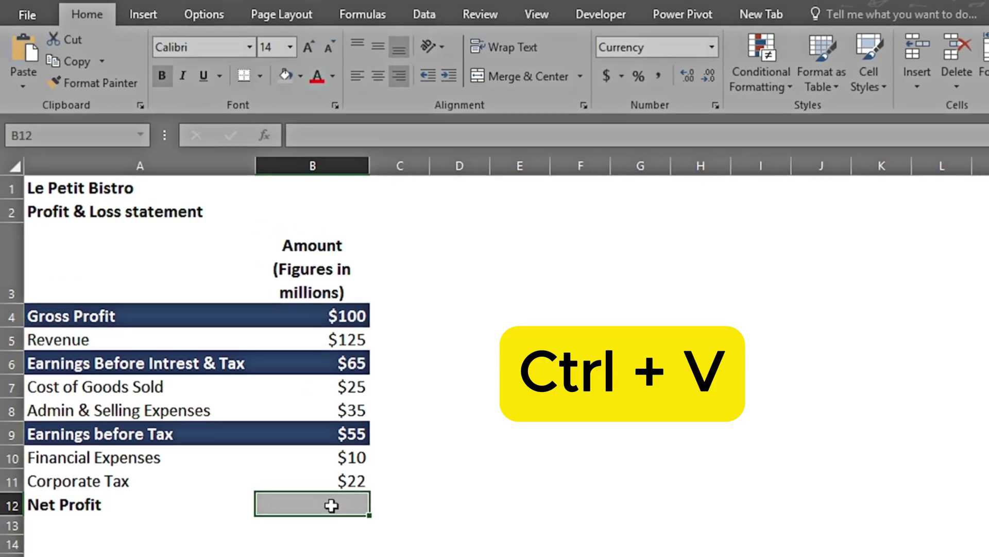
pyautogui.hotkey('ctrl', 'v')
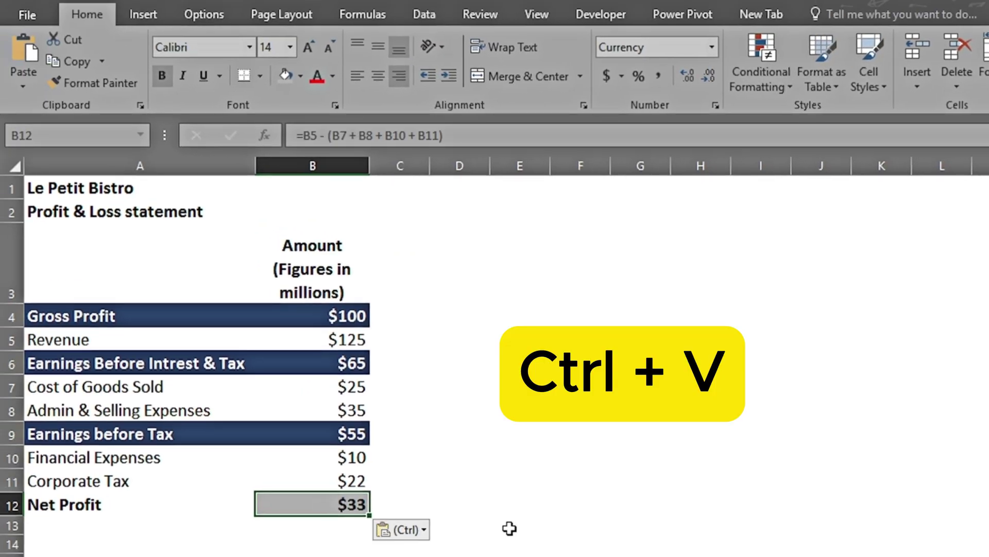
pyautogui.press('F2')
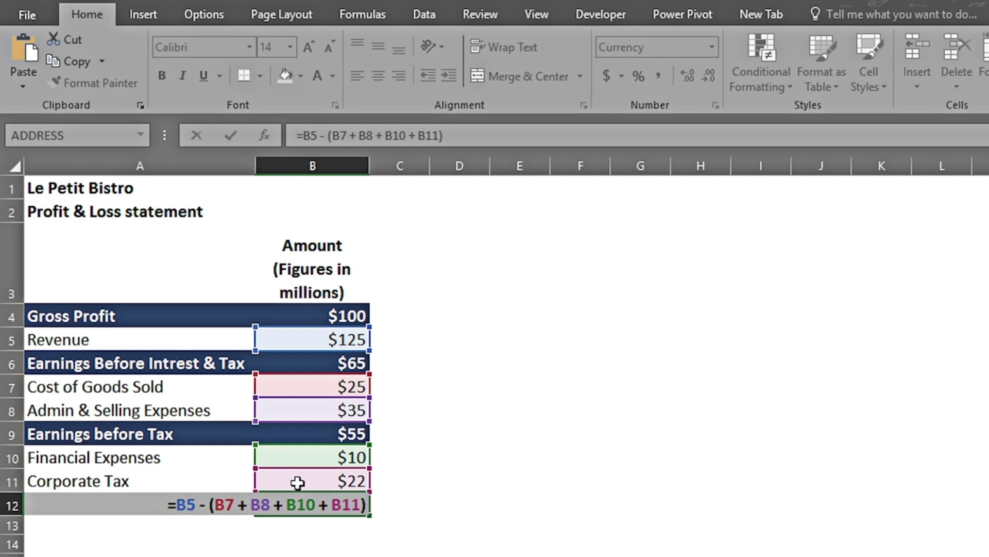
pyautogui.press('Return')
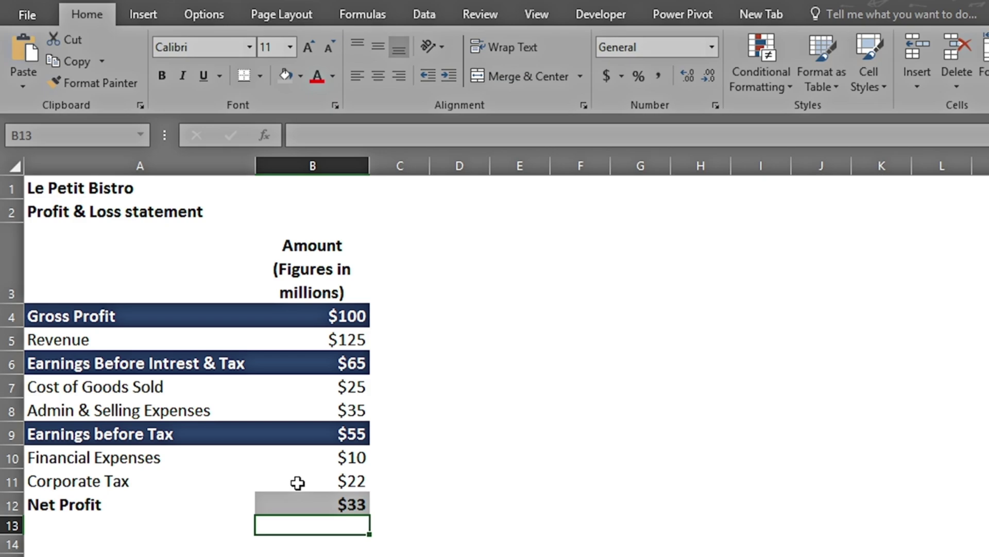
pyautogui.press('Down')
pyautogui.press('Up')
pyautogui.press('Up')
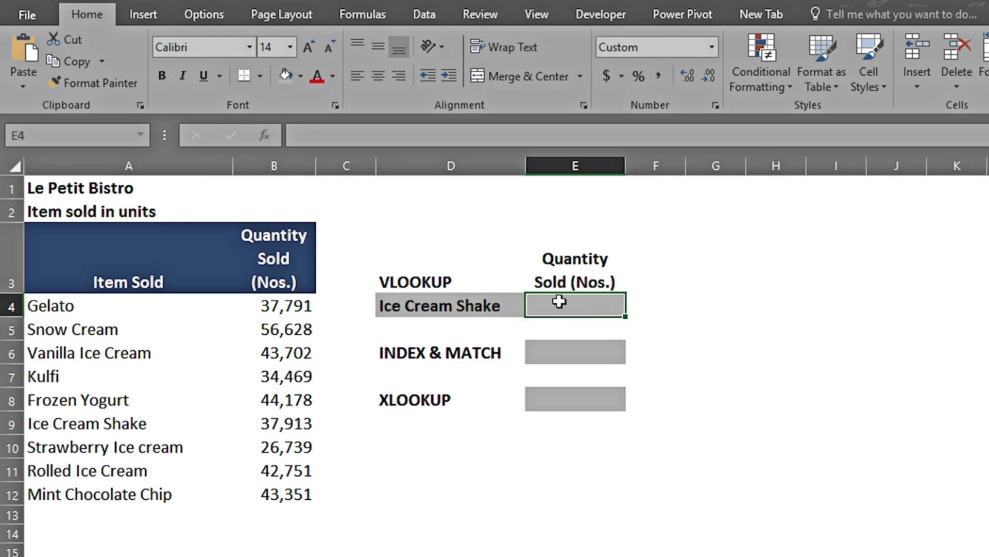
# Check lookup item D4 and the A3:B12 quantity table, then select VLOOKUP result cell E4.
pyautogui.click(459, 303)
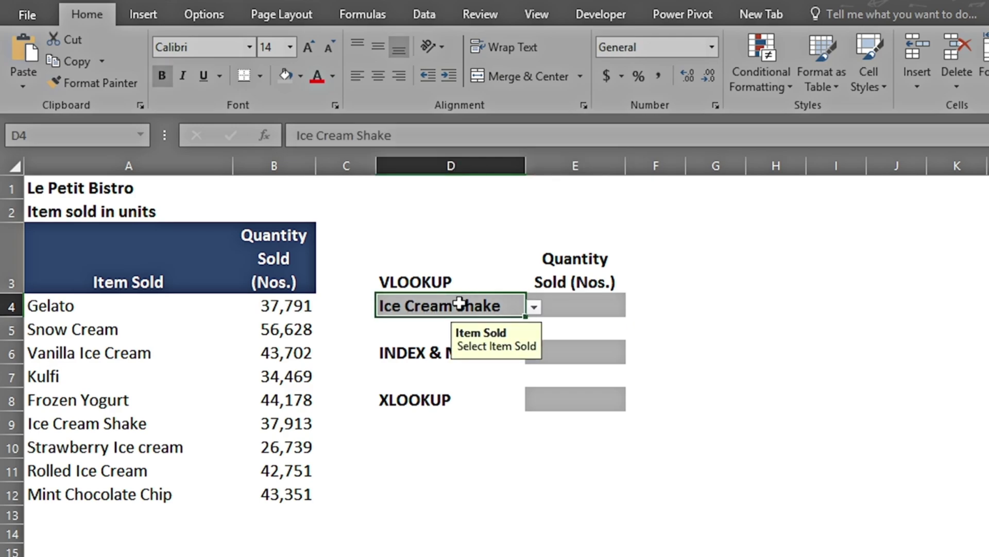
pyautogui.moveTo(57, 246); pyautogui.dragTo(258, 490)
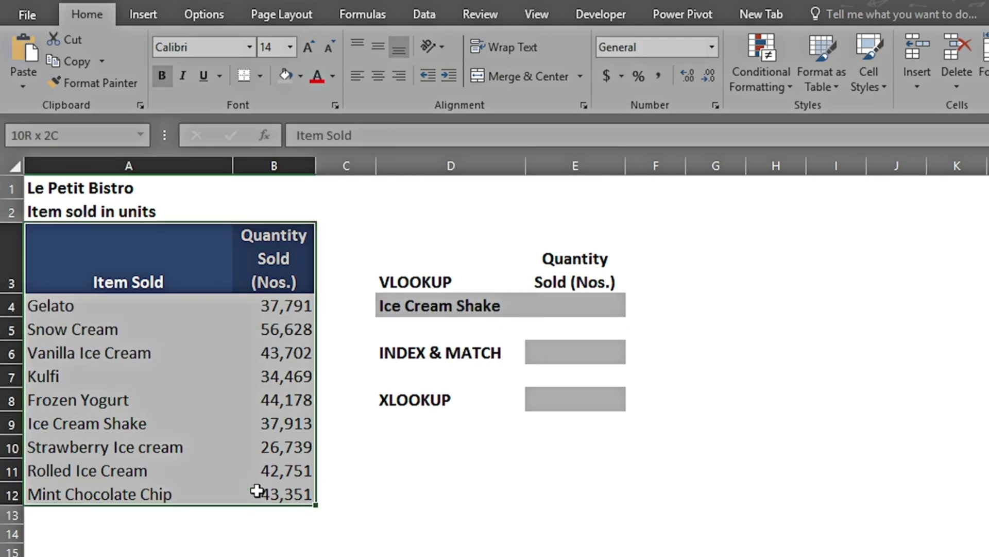
pyautogui.click(564, 305)
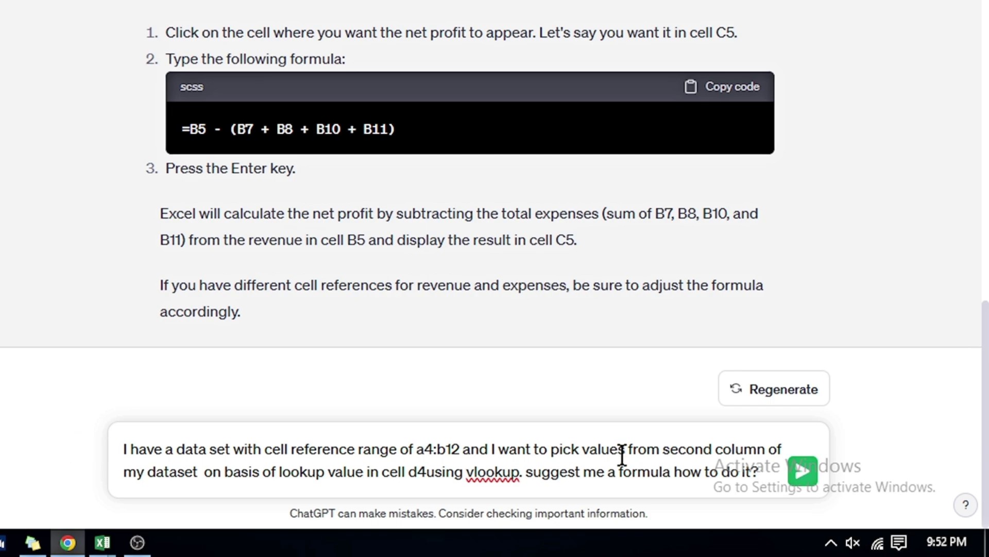
# Send ChatGPT the question for a VLOOKUP returning column 2 of A4:B12 for D4.
pyautogui.click(802, 472)
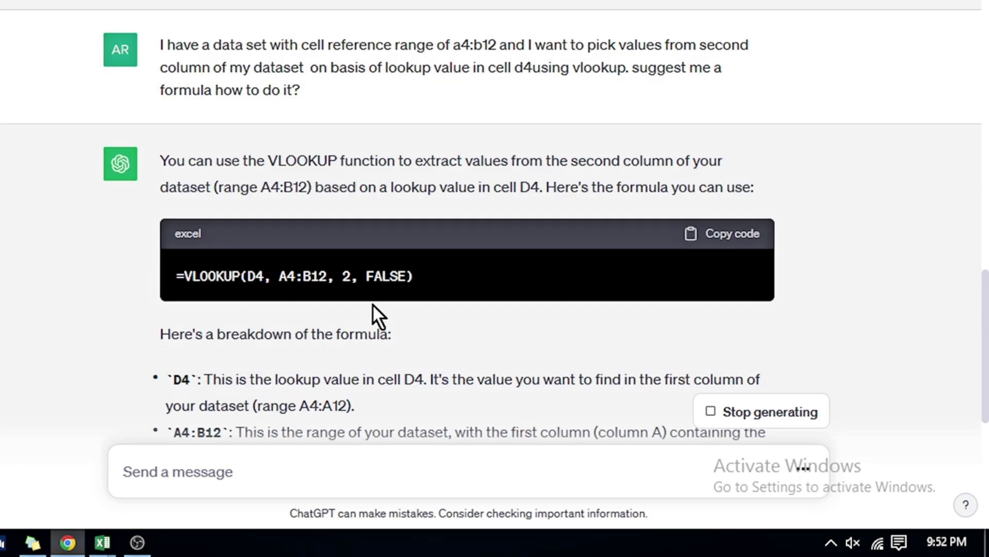
# Paste =VLOOKUP(D4, A4:B12, 2, FALSE) into E4 and check it against Ice Cream Shake's quantity in B9.
pyautogui.click(723, 238)
pyautogui.scroll(-2, 737, 196)
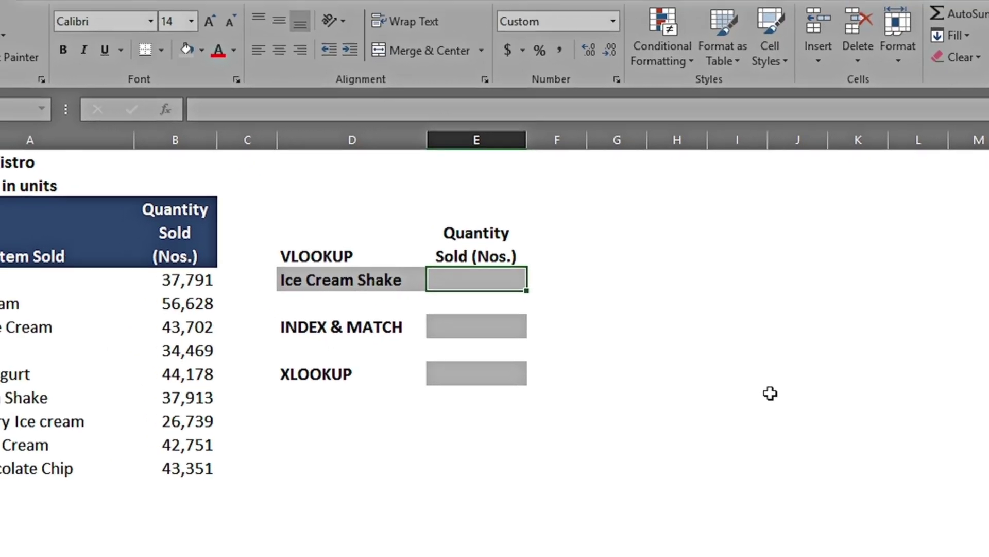
pyautogui.hotkey('ctrl', 'v')
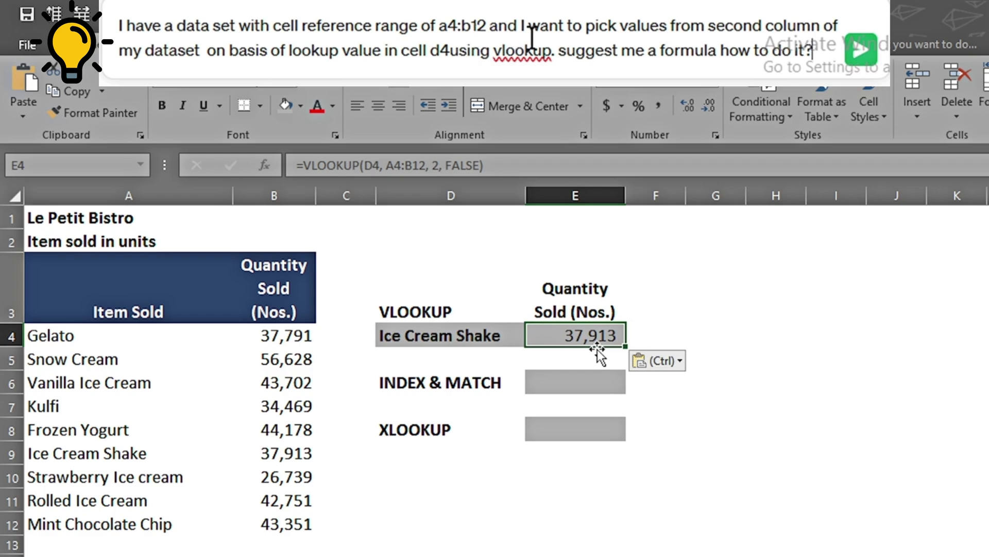
pyautogui.click(258, 455)
# Switch the D4 lookup item to Snow Cream, confirm 56,628, and select the INDEX & MATCH cell.
pyautogui.click(466, 335)
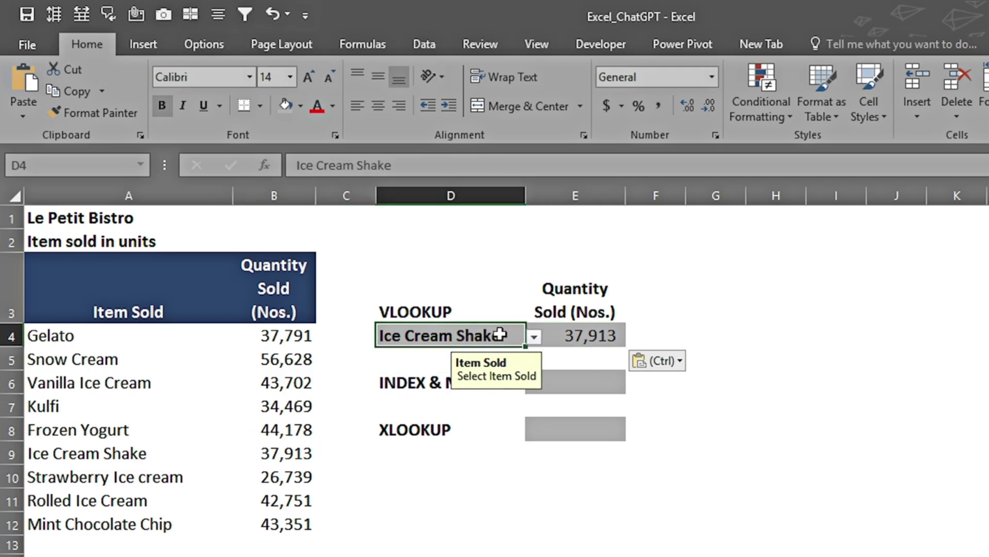
pyautogui.click(534, 336)
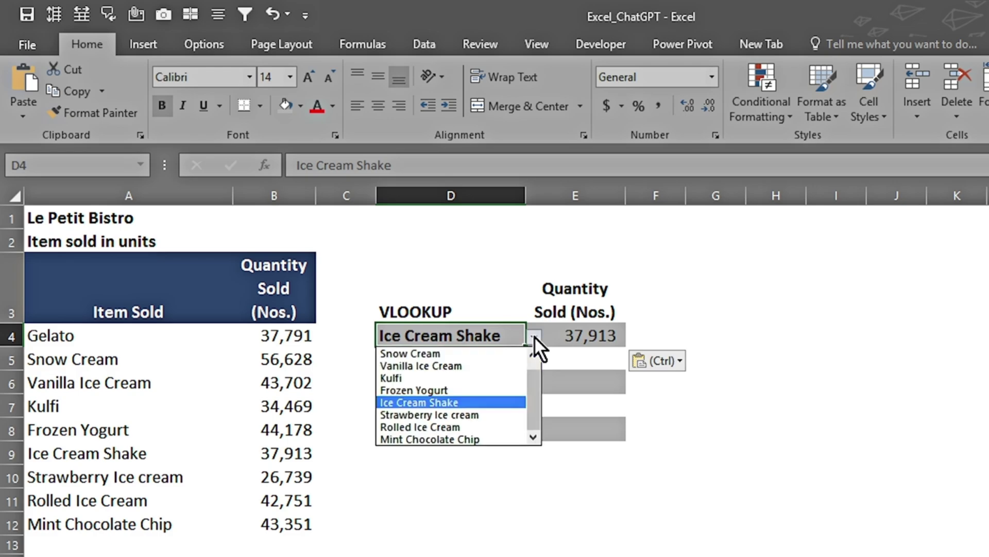
pyautogui.click(422, 354)
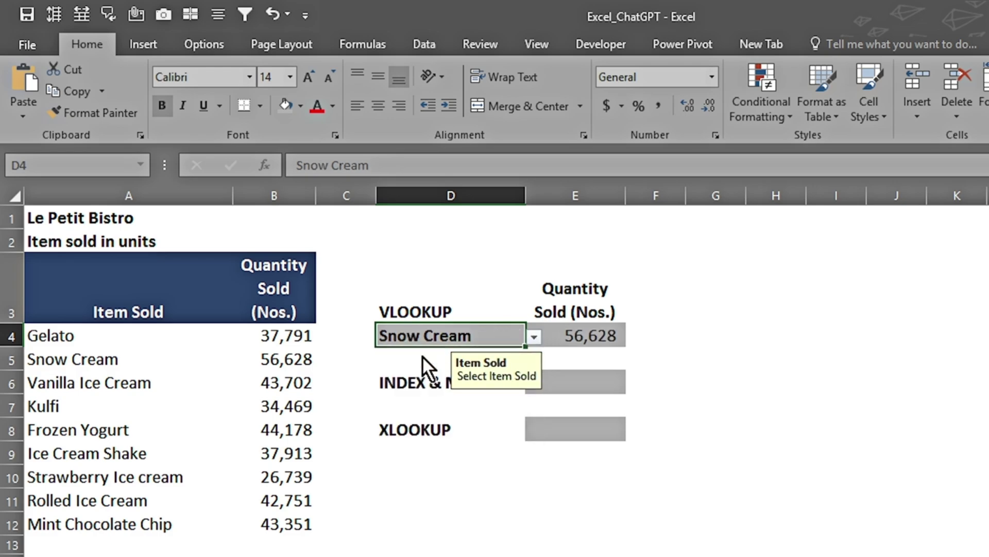
pyautogui.click(285, 365)
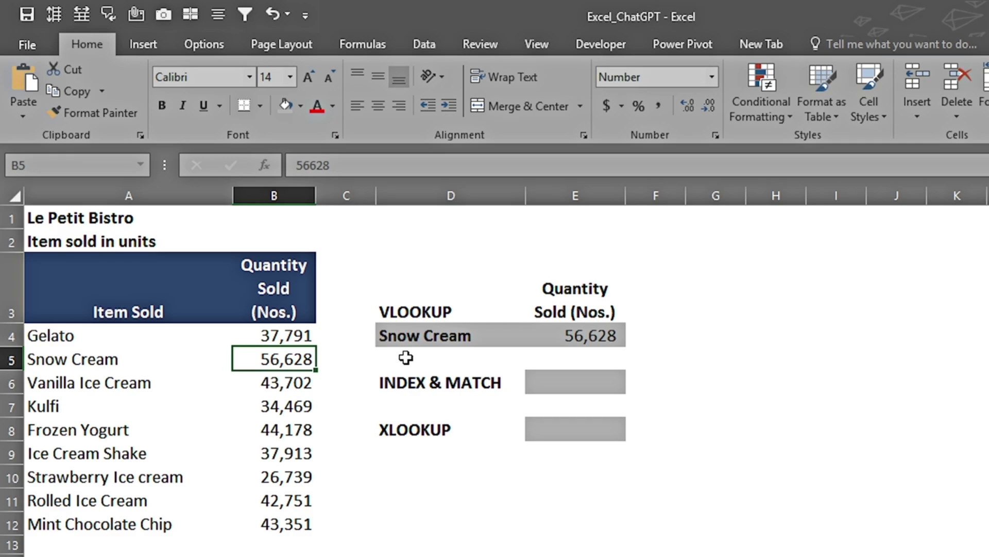
pyautogui.click(539, 386)
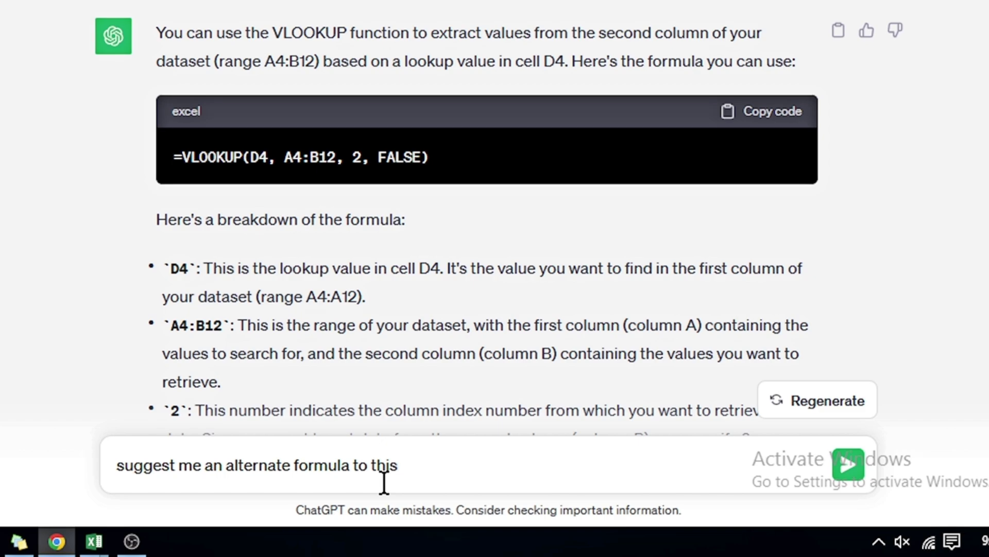
# Ask ChatGPT for an alternate formula and copy =INDEX(B4:B12, MATCH(D4, A4:A12, 0)).
pyautogui.click(848, 467)
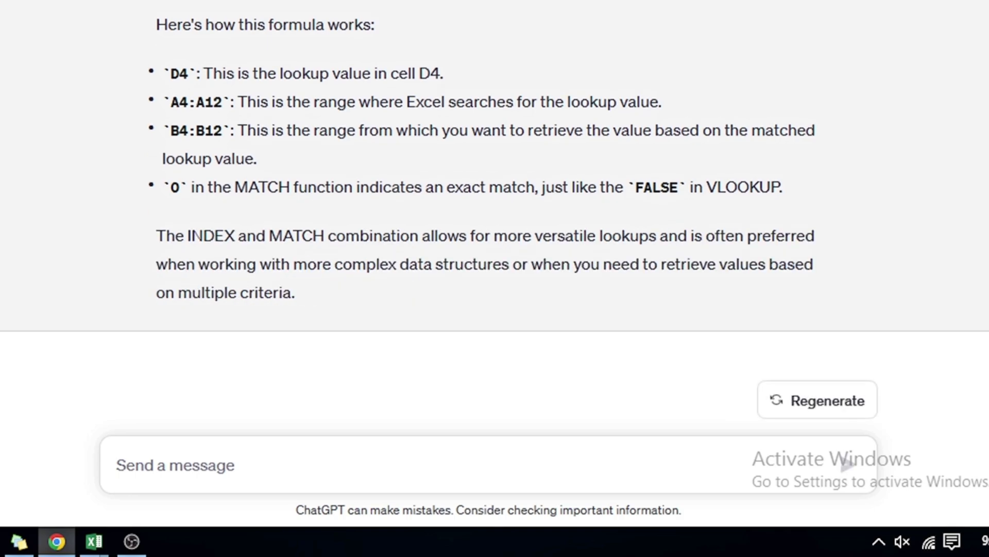
pyautogui.scroll(4, 907, 247)
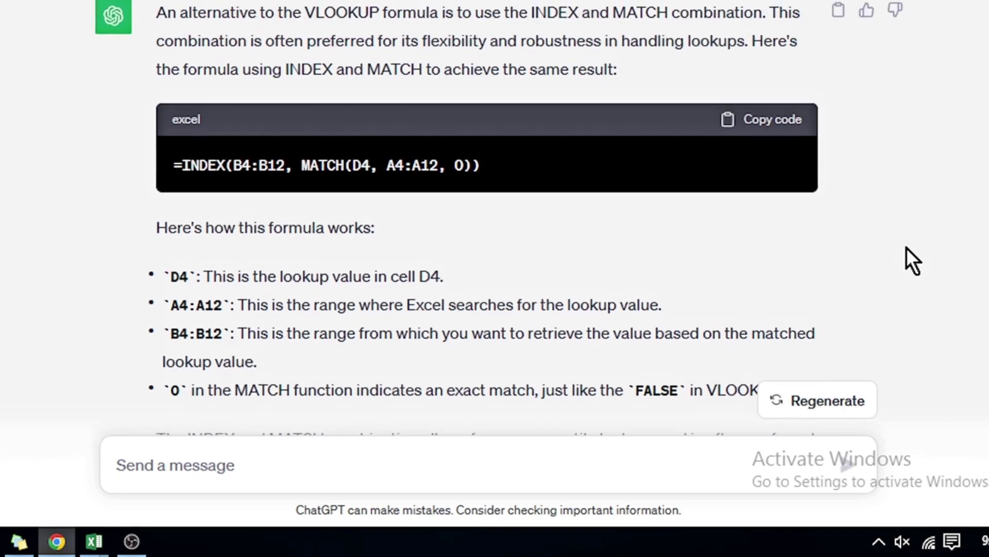
pyautogui.scroll(1, 907, 247)
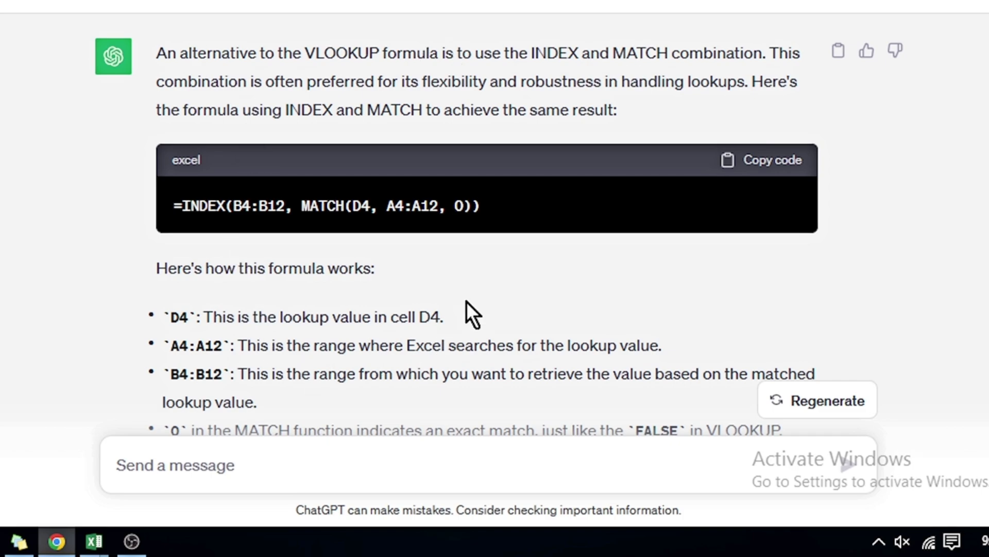
pyautogui.click(761, 166)
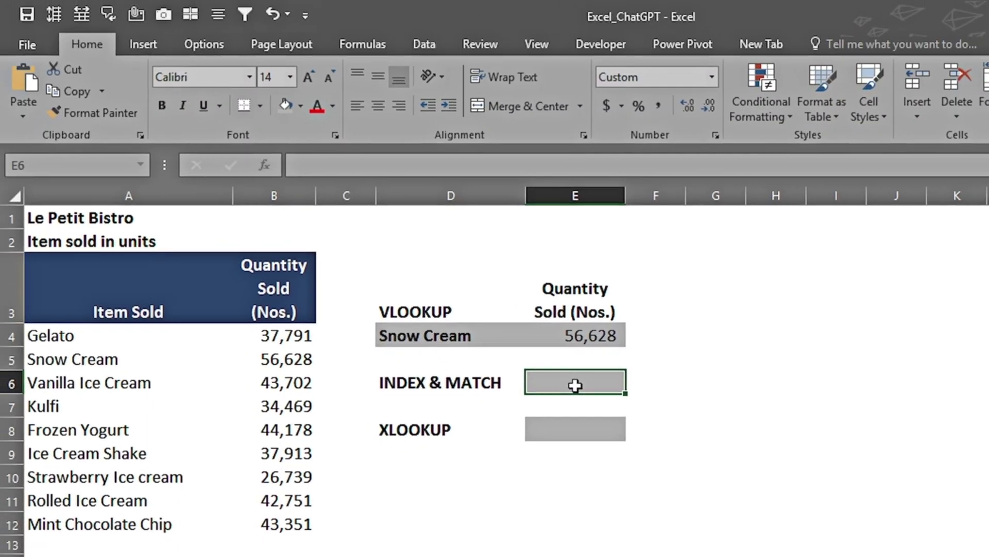
# Paste the INDEX/MATCH formula into E6, verify it, and switch D4 to Kulfi, returning 34,469.
pyautogui.hotkey('ctrl', 'v')
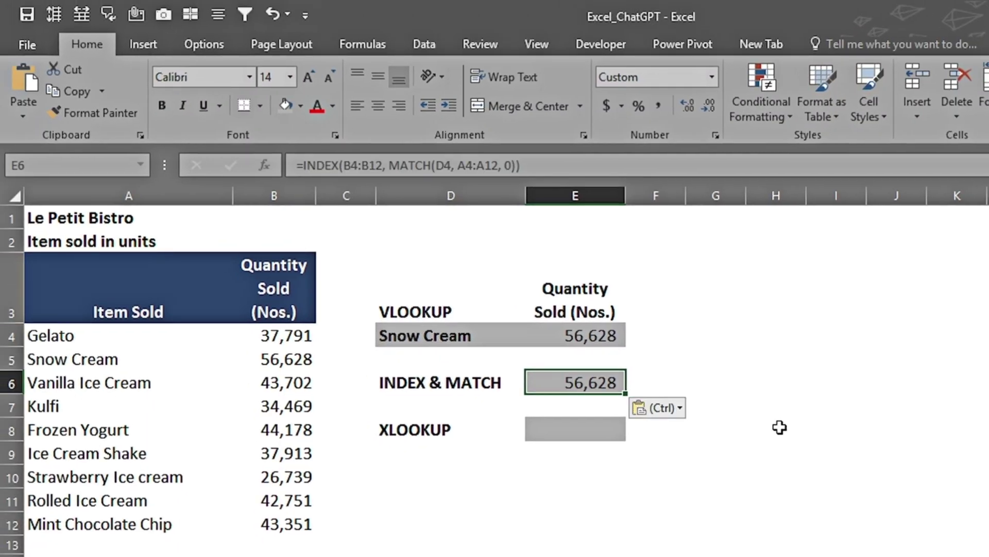
pyautogui.press('F2')
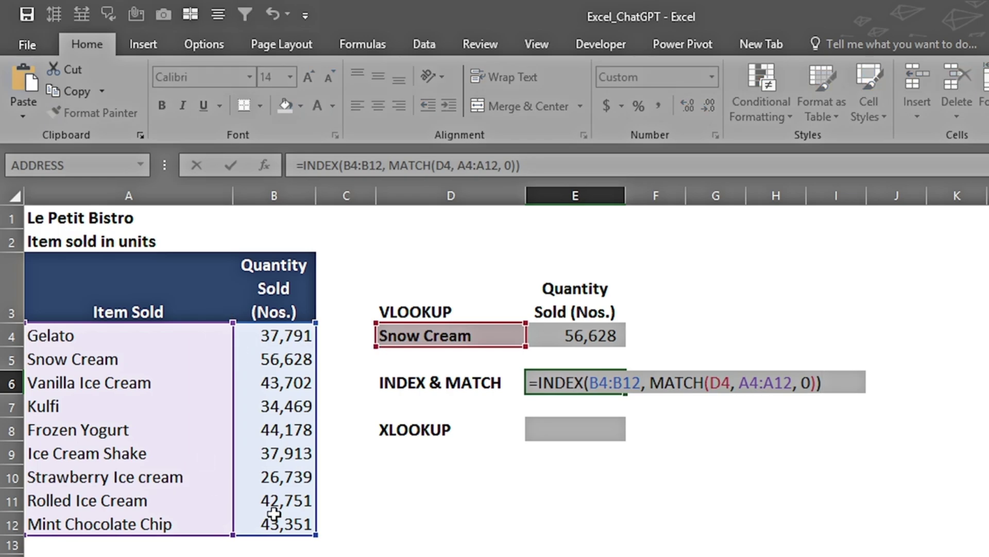
pyautogui.click(464, 336)
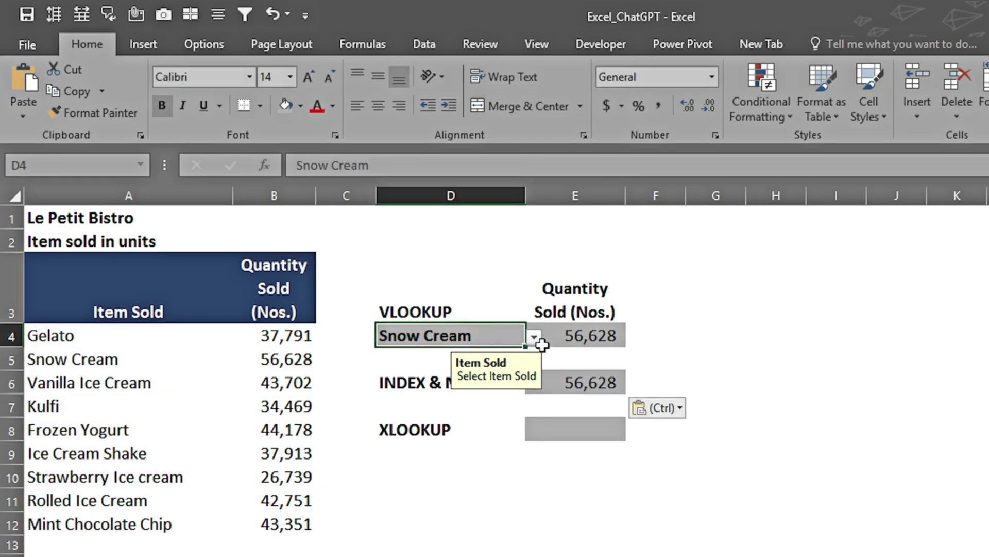
pyautogui.click(534, 335)
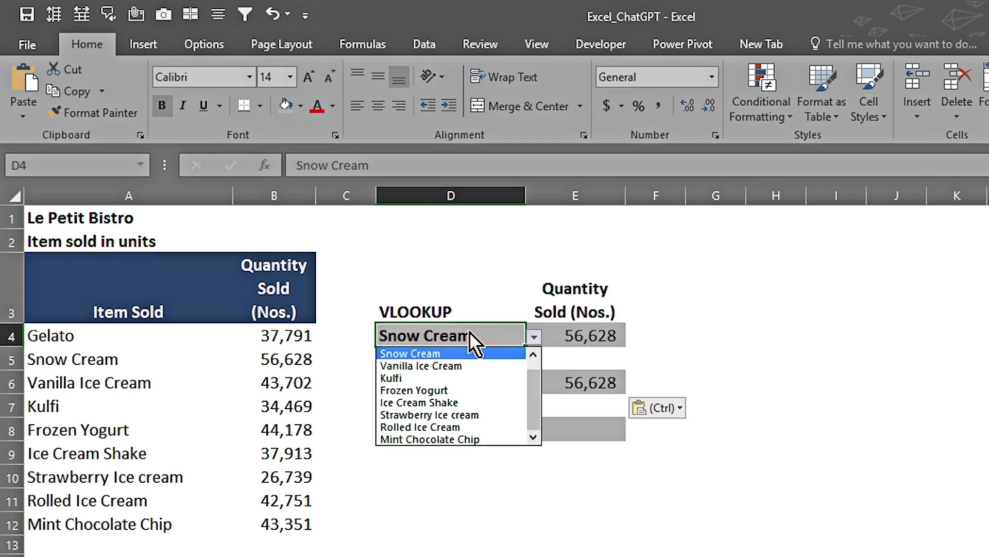
pyautogui.click(413, 381)
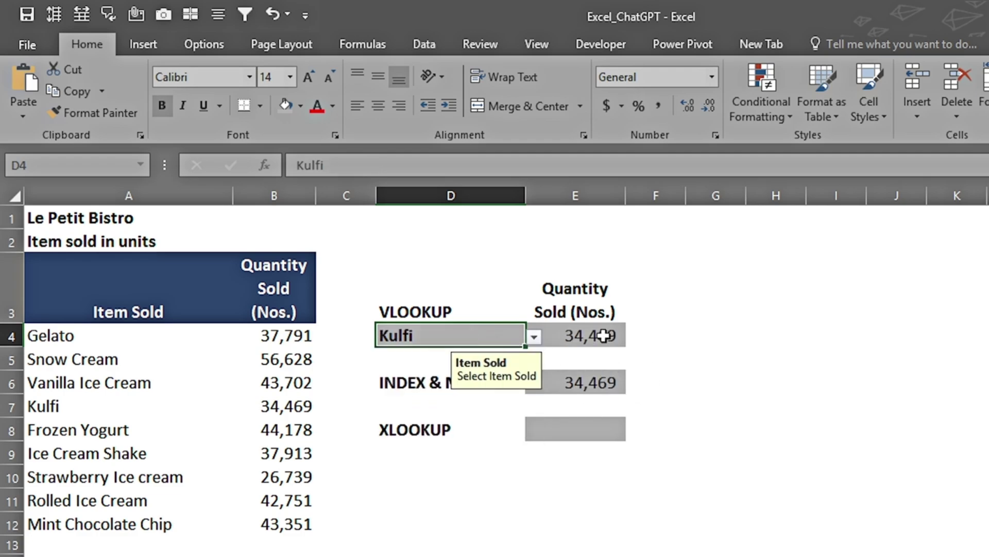
pyautogui.click(593, 392)
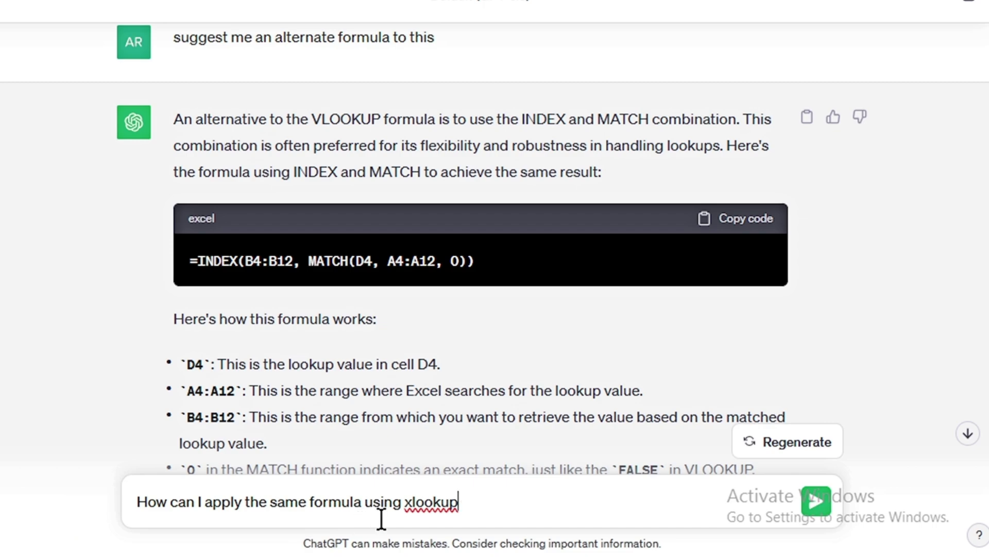
# Send the XLOOKUP question and bring up the =XLOOKUP(D4, A4:A12, B4:B12, , 0, 1) reply.
pyautogui.click(816, 500)
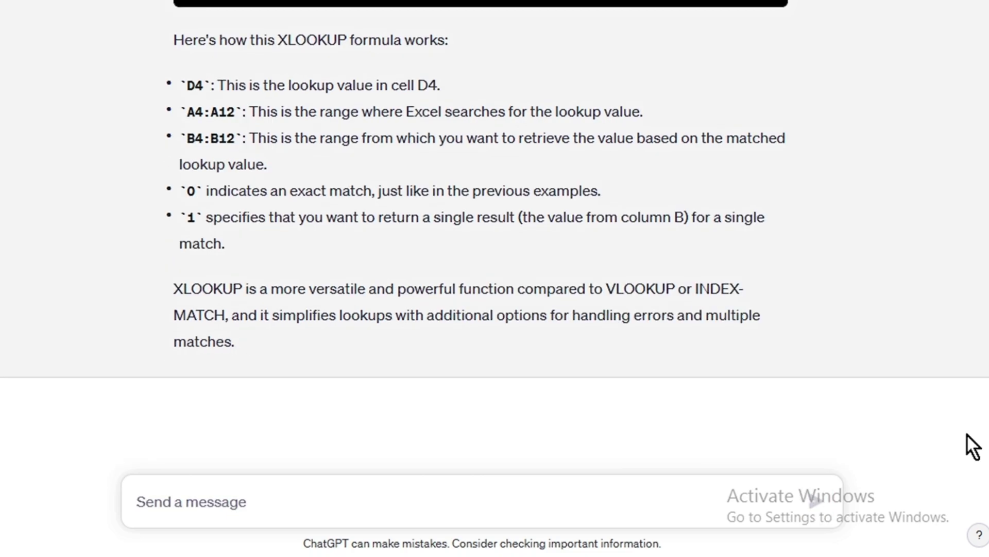
pyautogui.scroll(3, 966, 434)
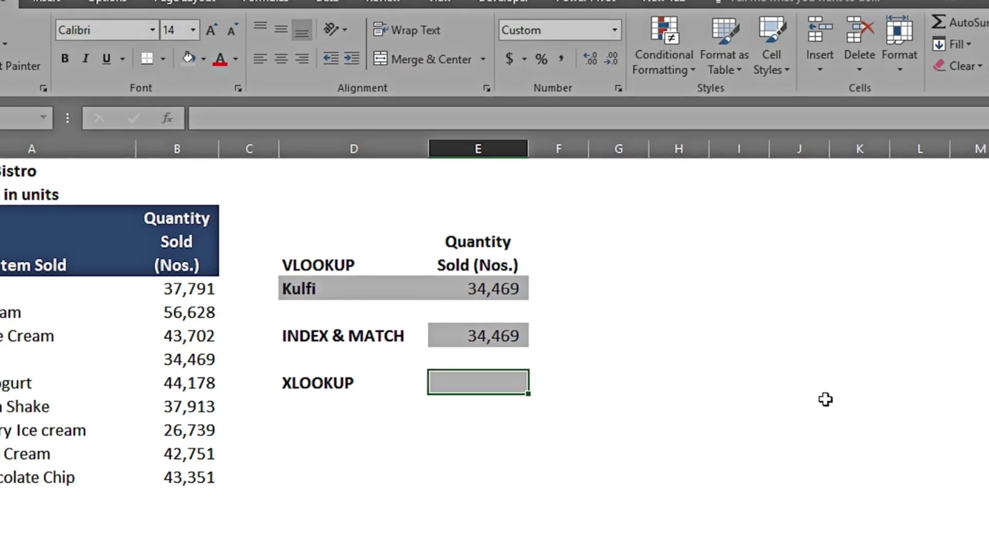
# Paste the XLOOKUP formula into E8 and dismiss the paste options.
pyautogui.hotkey('ctrl', 'v')
pyautogui.press('ctrl')
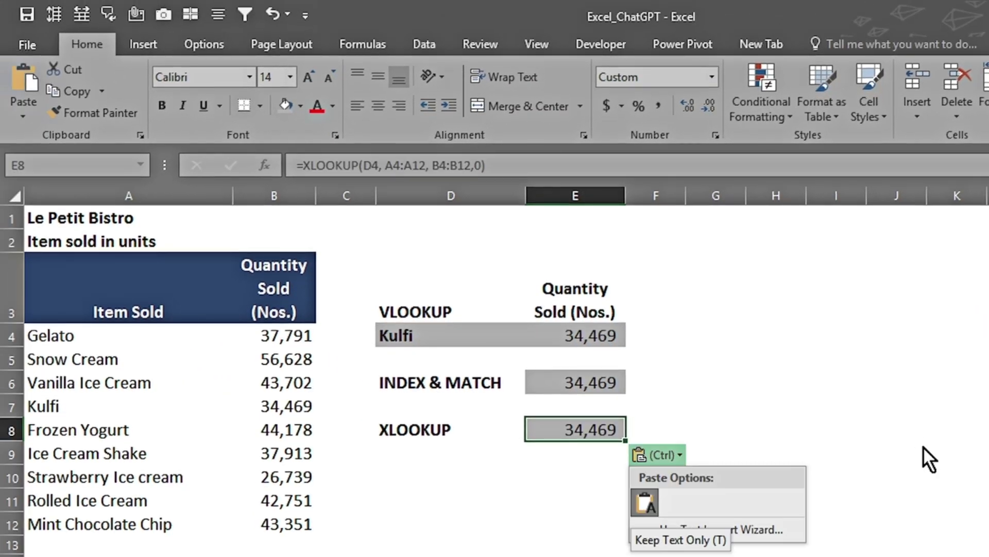
pyautogui.press('Escape')
pyautogui.click(574, 486)
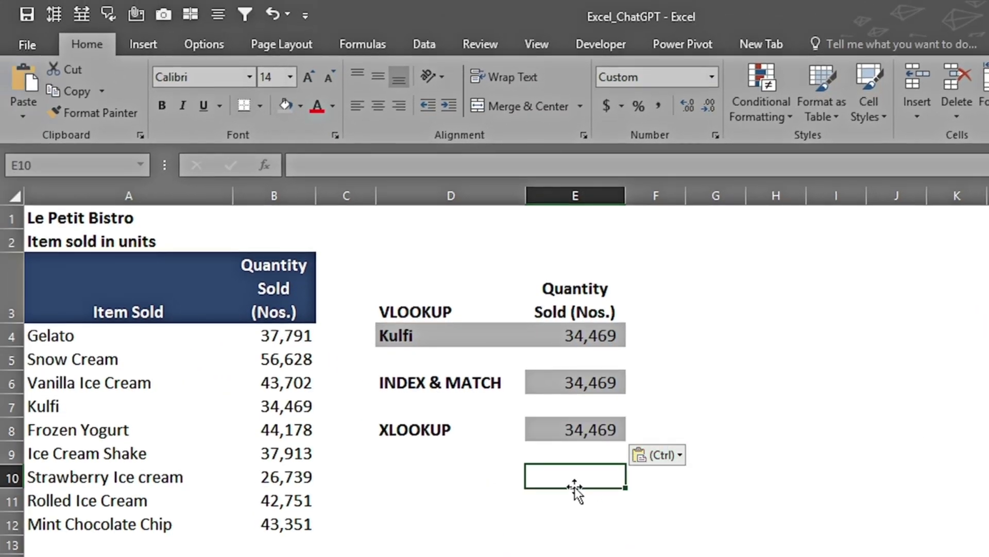
# Choose Strawberry Ice cream in D4 so all three lookups show 26,739, then check E8.
pyautogui.click(465, 335)
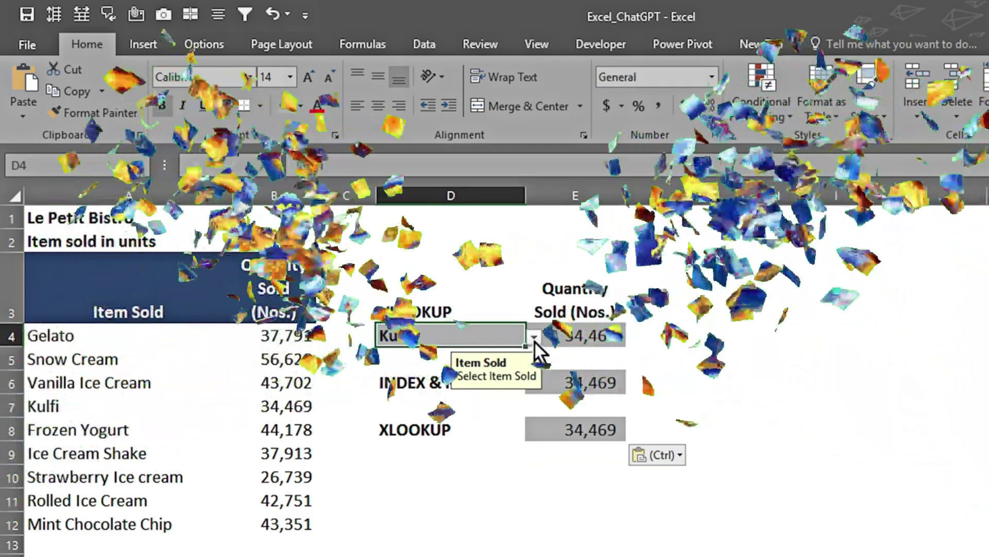
pyautogui.click(533, 338)
pyautogui.click(439, 412)
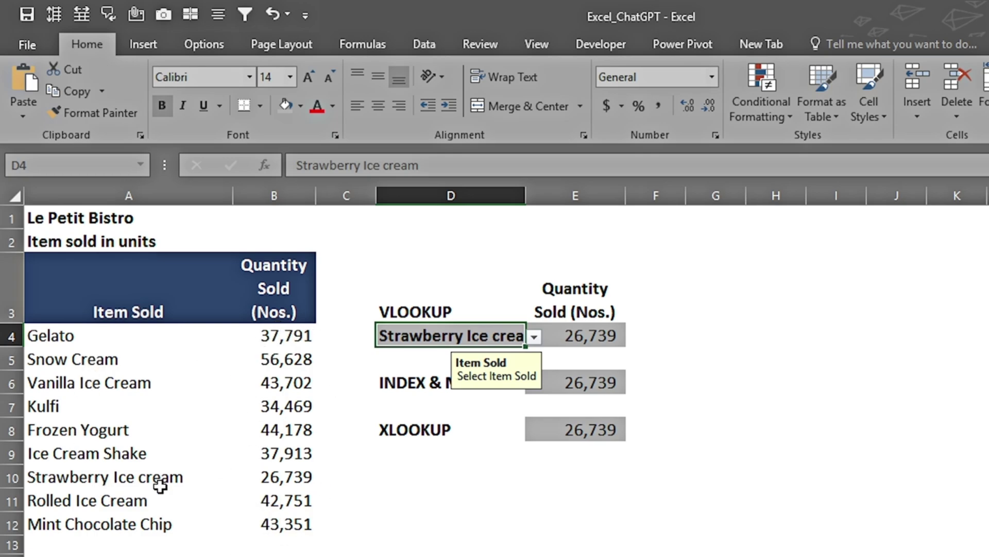
pyautogui.press('Right')
pyautogui.press('Down')
pyautogui.press('Down')
pyautogui.press('Down')
pyautogui.press('Down')
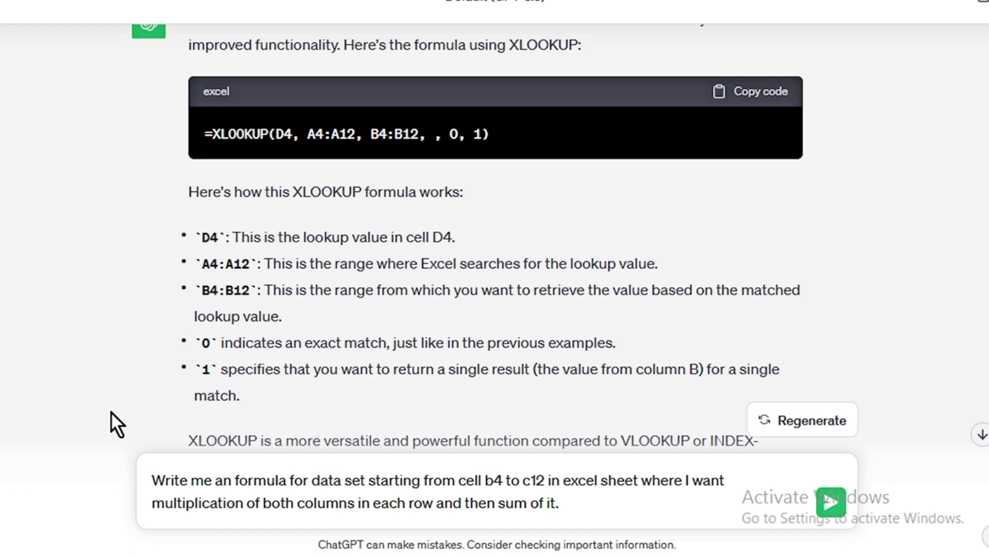
# Send the multiply-and-sum request and copy the =SUMPRODUCT(B4:B12, C4:C12) formula.
pyautogui.click(831, 503)
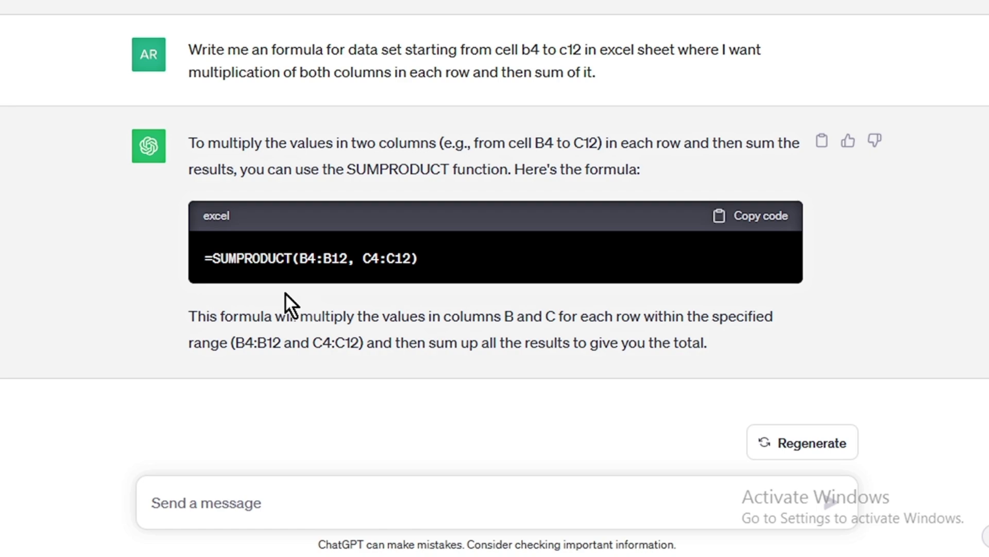
pyautogui.click(752, 221)
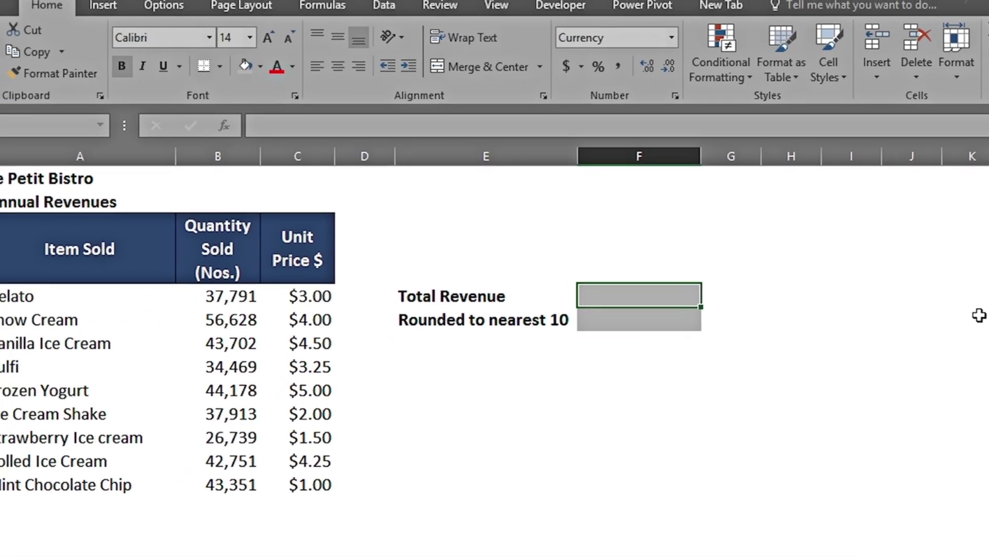
# Paste =SUMPRODUCT(B4:B12, C4:C12) into F4, check its ranges and confirm it, giving $1,210,436.
pyautogui.hotkey('ctrl', 'v')
pyautogui.press('F2')
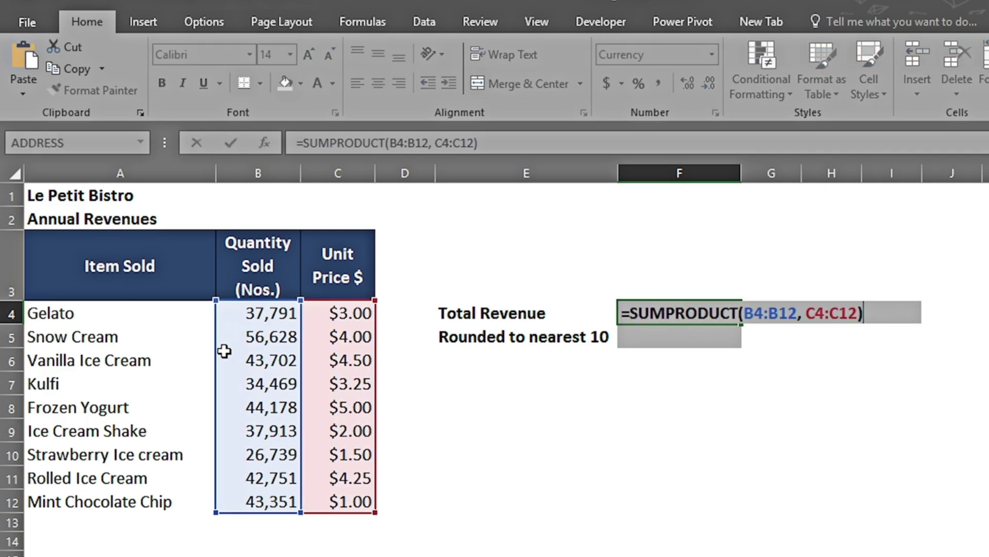
pyautogui.press('Return')
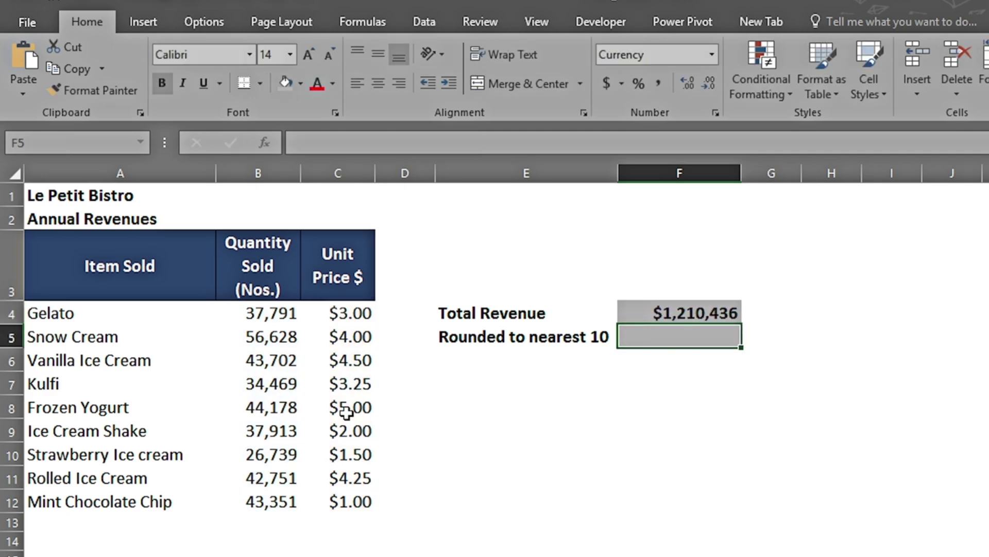
pyautogui.press('Up')
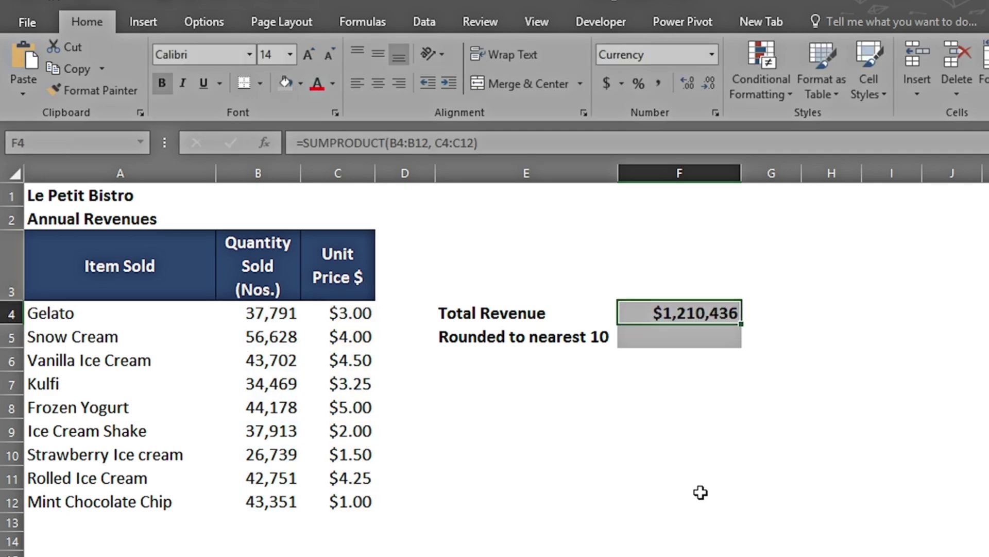
pyautogui.press('Down')
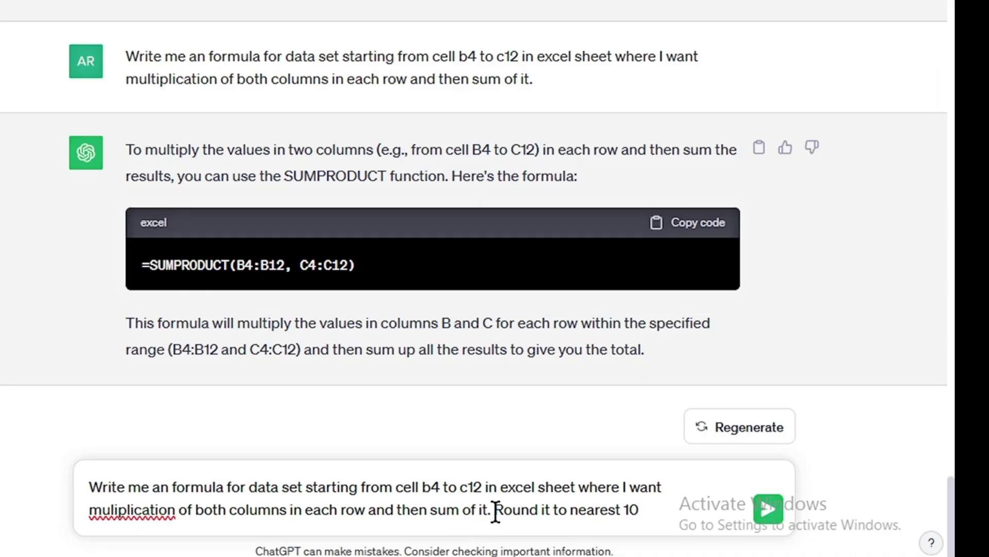
# Select the added 'Round it to nearest 10' request and copy the MROUND(SUMPRODUCT(B4:B12, C4:C12), 10) formula.
pyautogui.moveTo(493, 510); pyautogui.dragTo(647, 510)
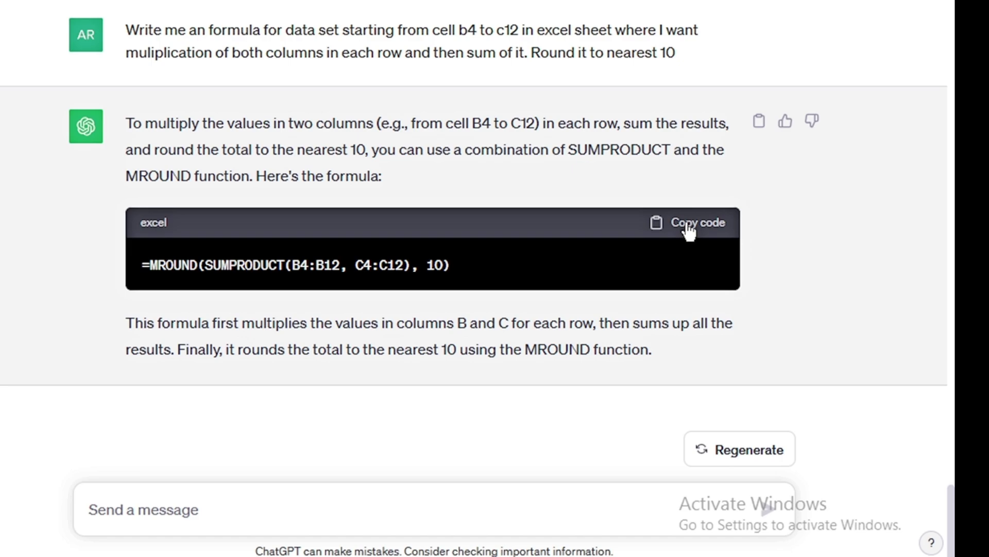
pyautogui.click(689, 232)
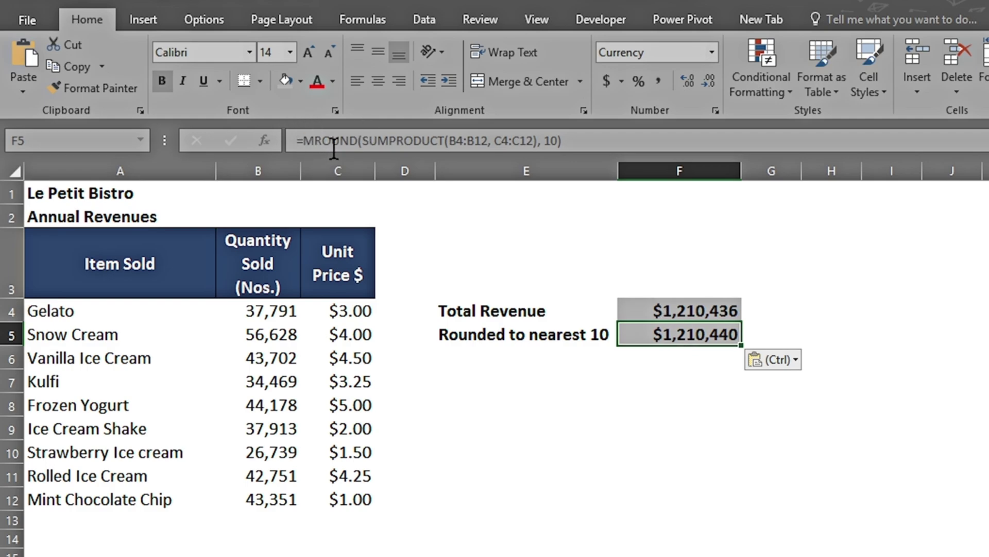
# Review =MROUND(SUMPRODUCT(B4:B12, C4:C12), 10) in F5 and commit it, showing $1,210,440.
pyautogui.press('F2')
pyautogui.press('Left')
pyautogui.press('Left')
pyautogui.press('Left')
pyautogui.press('Left')
pyautogui.press('Left')
pyautogui.press('Left')
pyautogui.press('Left')
pyautogui.press('Left')
pyautogui.press('Left')
pyautogui.press('Left')
pyautogui.press('Left')
pyautogui.press('Left')
pyautogui.press('Left')
pyautogui.press('Left')
pyautogui.press('Left')
pyautogui.press('Left')
pyautogui.press('Left')
pyautogui.press('Left')
pyautogui.press('Left')
pyautogui.press('Left')
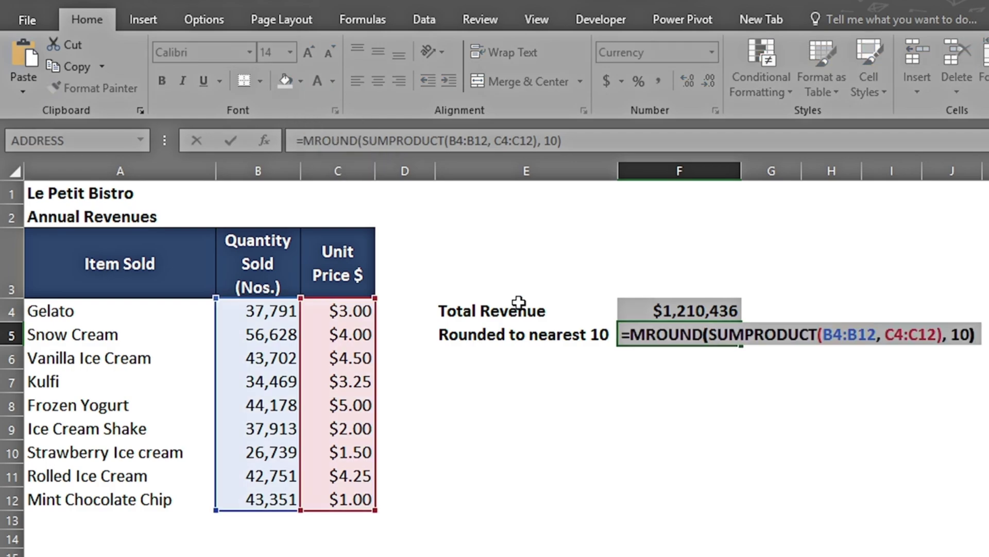
pyautogui.press('Right')
pyautogui.press('Right')
pyautogui.press('Right')
pyautogui.press('Right')
pyautogui.press('Right')
pyautogui.press('Right')
pyautogui.press('Right')
pyautogui.press('Right')
pyautogui.press('Right')
pyautogui.press('Right')
pyautogui.press('Right')
pyautogui.press('Right')
pyautogui.press('Right')
pyautogui.press('Right')
pyautogui.press('Right')
pyautogui.press('Right')
pyautogui.press('Right')
pyautogui.press('Right')
pyautogui.press('Right')
pyautogui.press('Right')
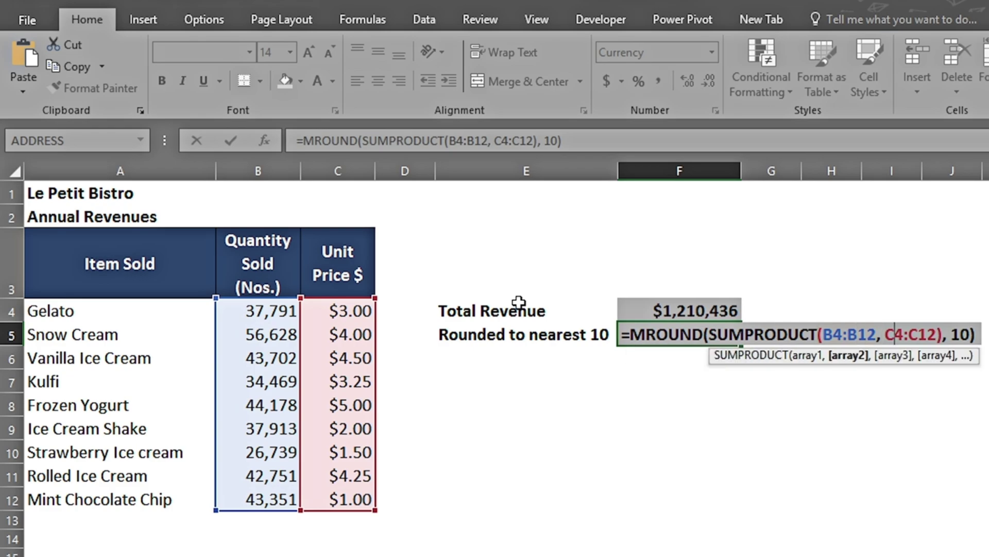
pyautogui.press('Return')
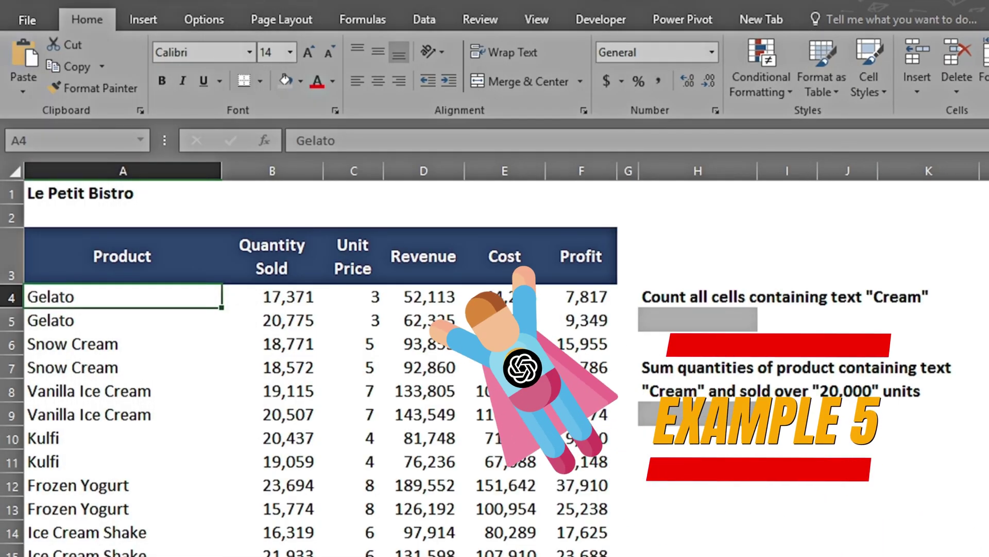
# Select the Cream count cell H5 and review Snow Cream, Vanilla Ice Cream and Strawberry Ice cream.
pyautogui.click(661, 314)
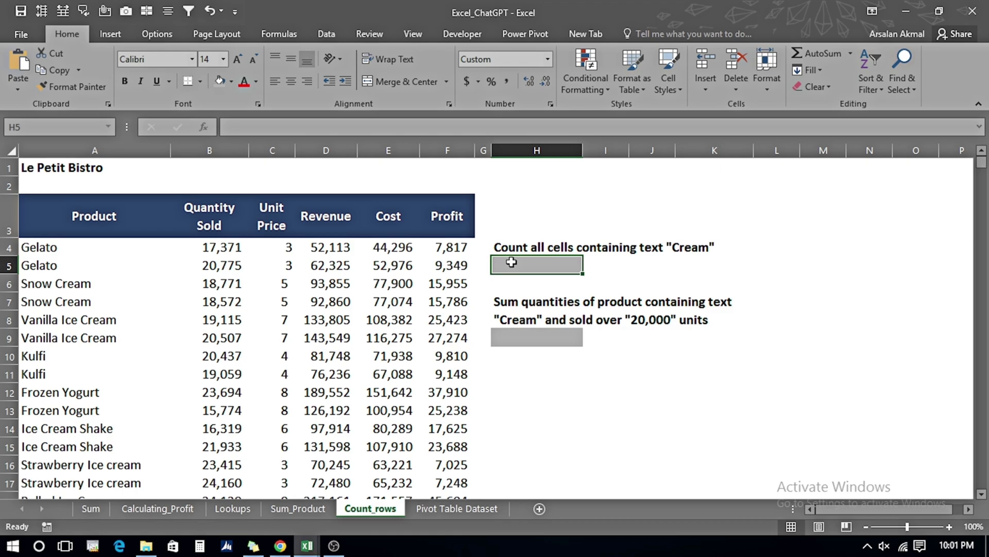
pyautogui.click(37, 285)
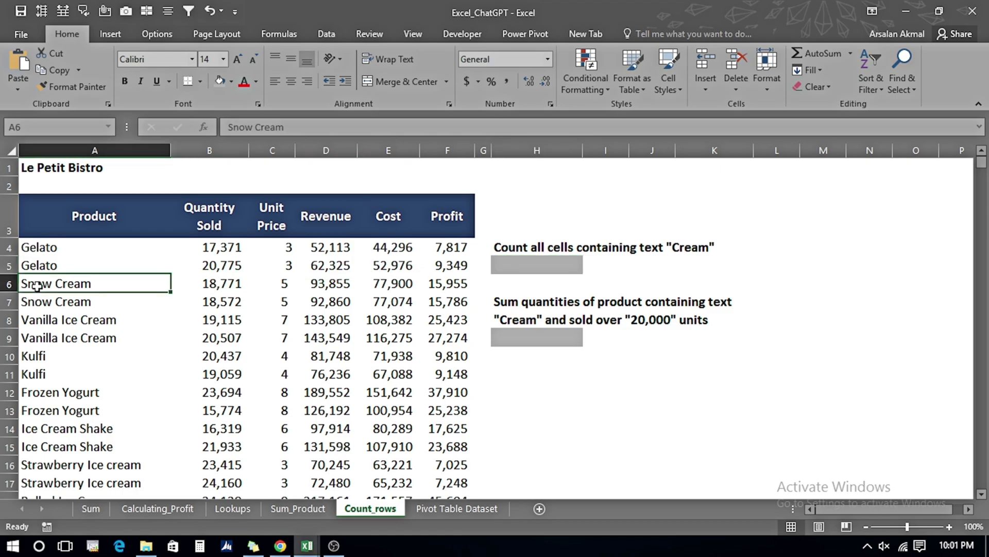
pyautogui.click(50, 320)
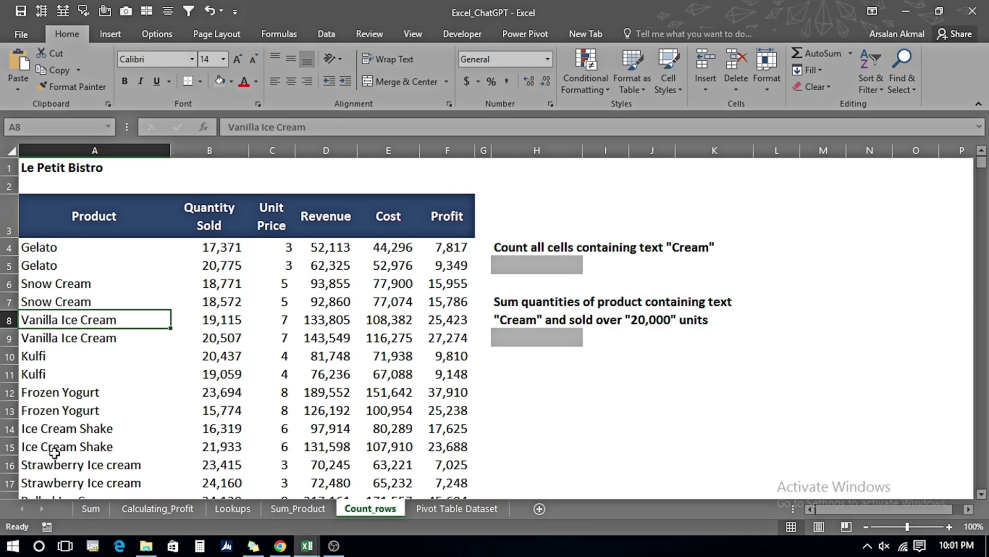
pyautogui.click(56, 470)
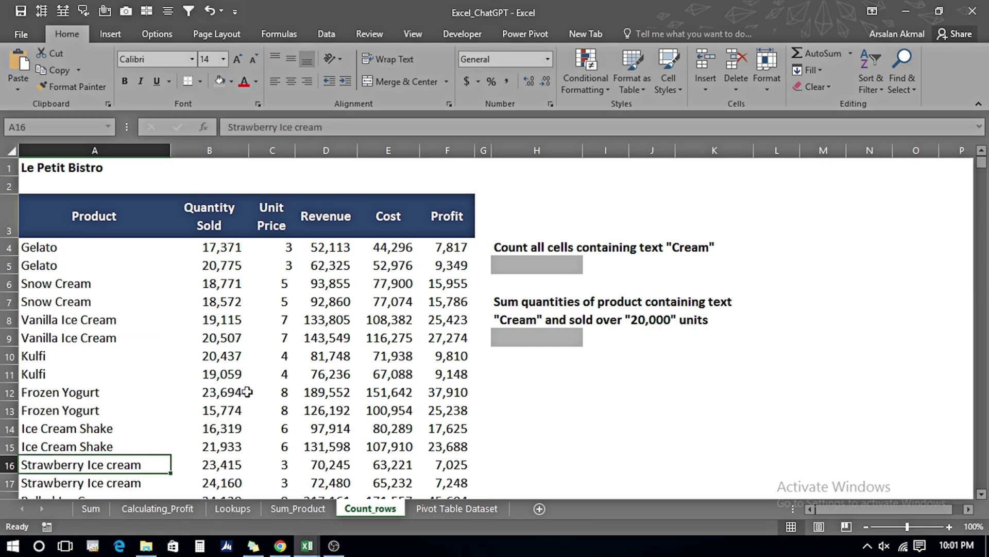
pyautogui.press('Up')
pyautogui.press('Up')
pyautogui.press('Up')
pyautogui.press('Up')
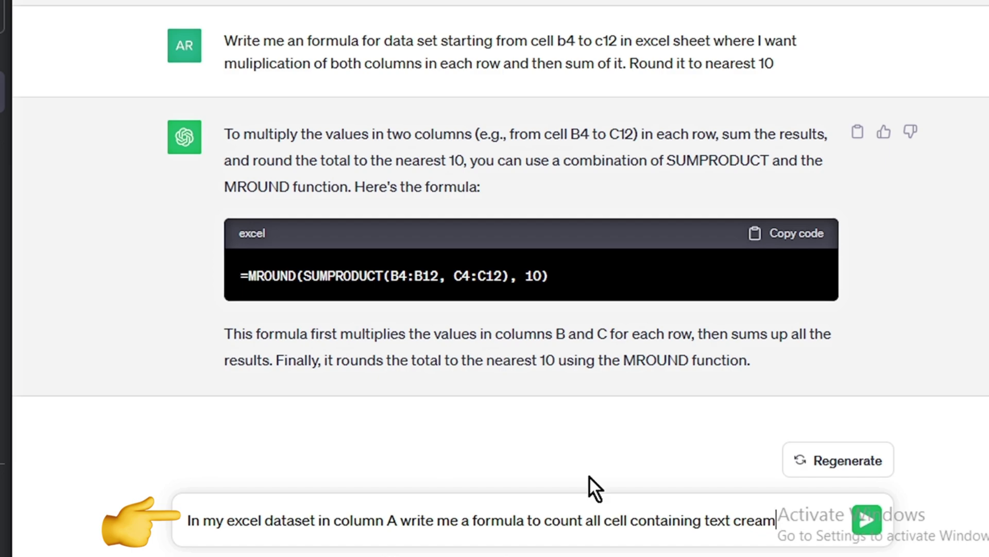
# Send the cream-counting request and copy the =COUNTIF(A:A, "*cream*") formula.
pyautogui.click(868, 521)
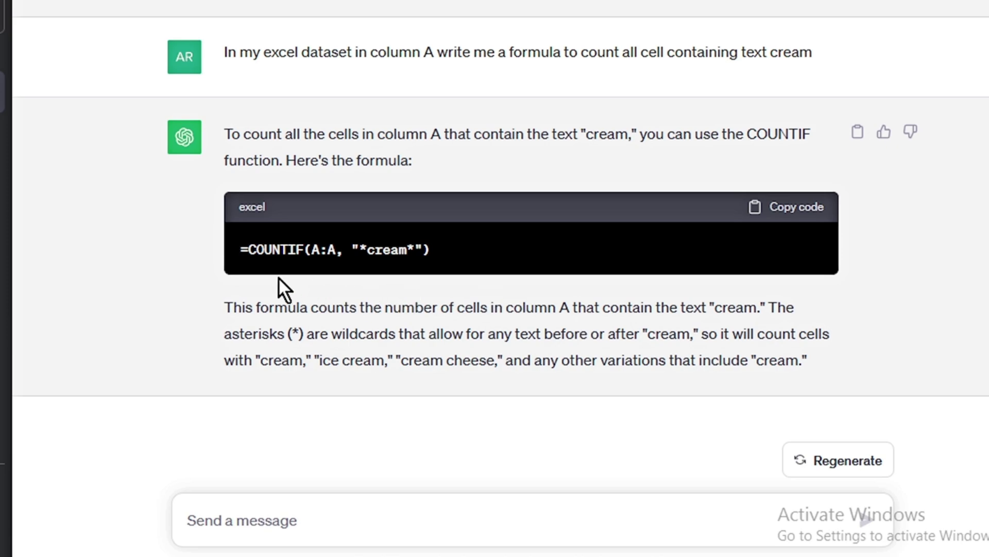
pyautogui.click(790, 216)
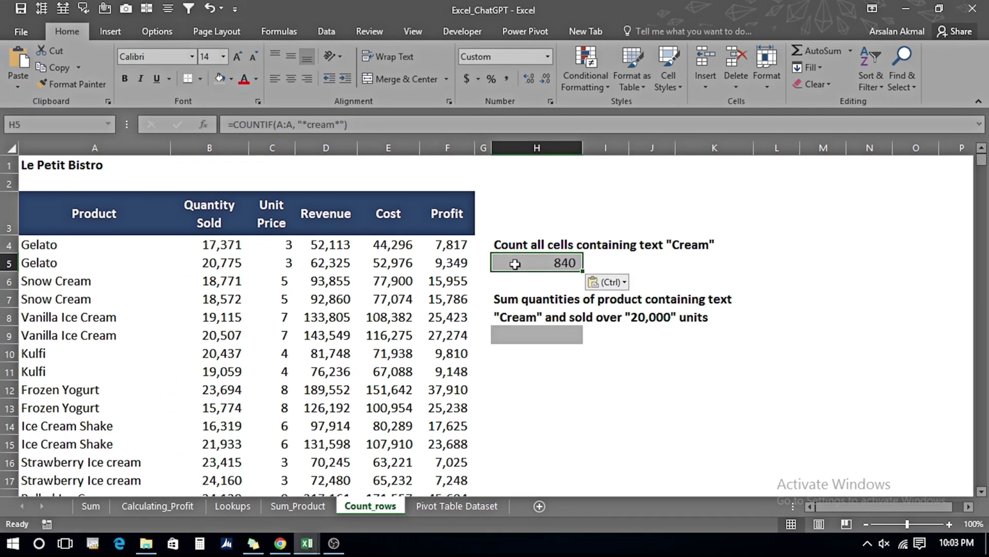
# Confirm the Quantity Sold data ends at row 1515, then move from H5 to the quantity-sum cell H9.
pyautogui.click(204, 293)
pyautogui.hotkey('ctrl', 'Down')
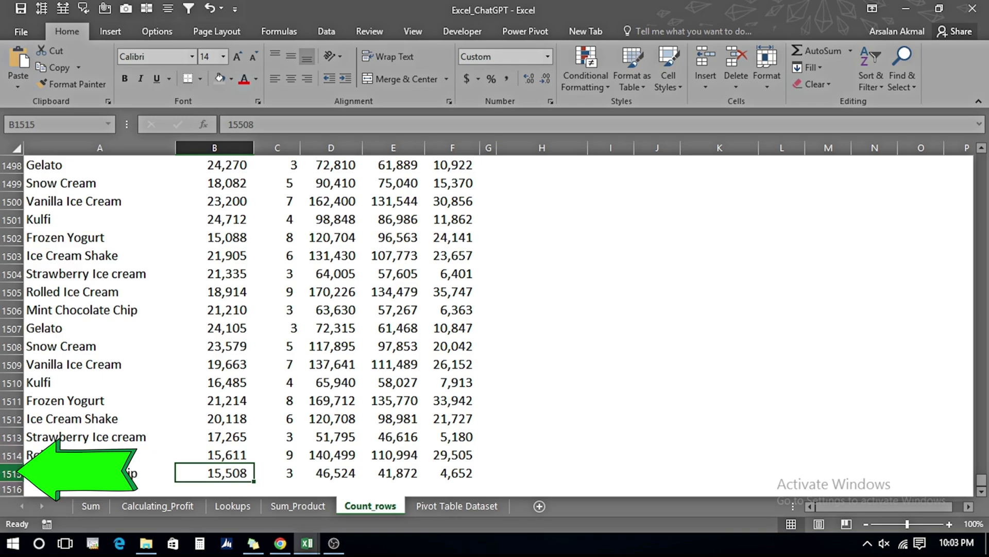
pyautogui.hotkey('ctrl', 'Up')
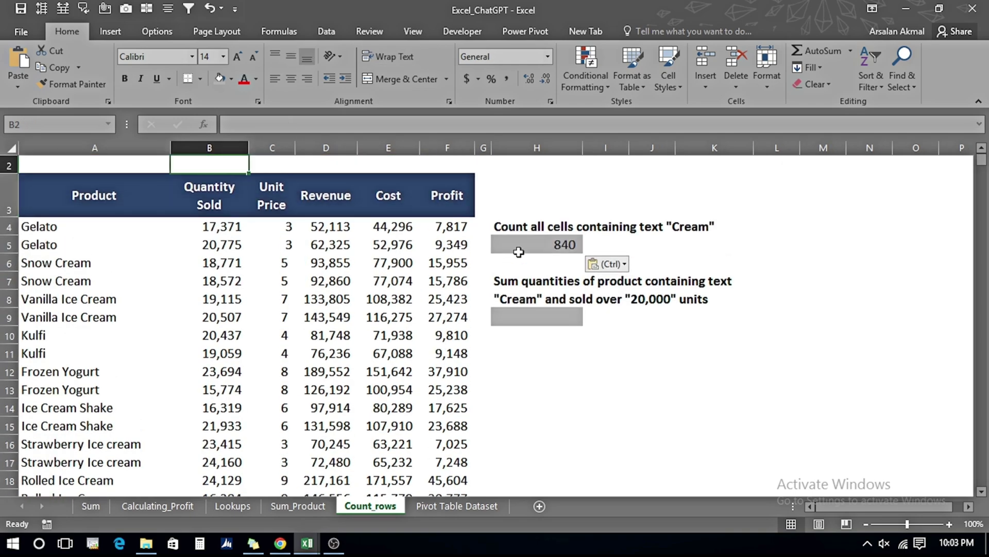
pyautogui.click(520, 247)
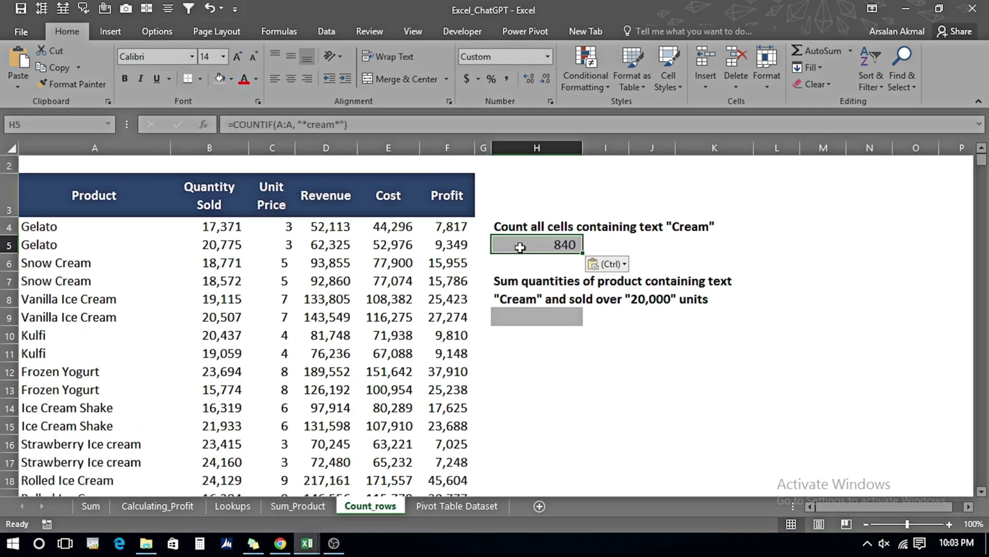
pyautogui.press('Down')
pyautogui.press('Down')
pyautogui.press('Down')
pyautogui.press('Down')
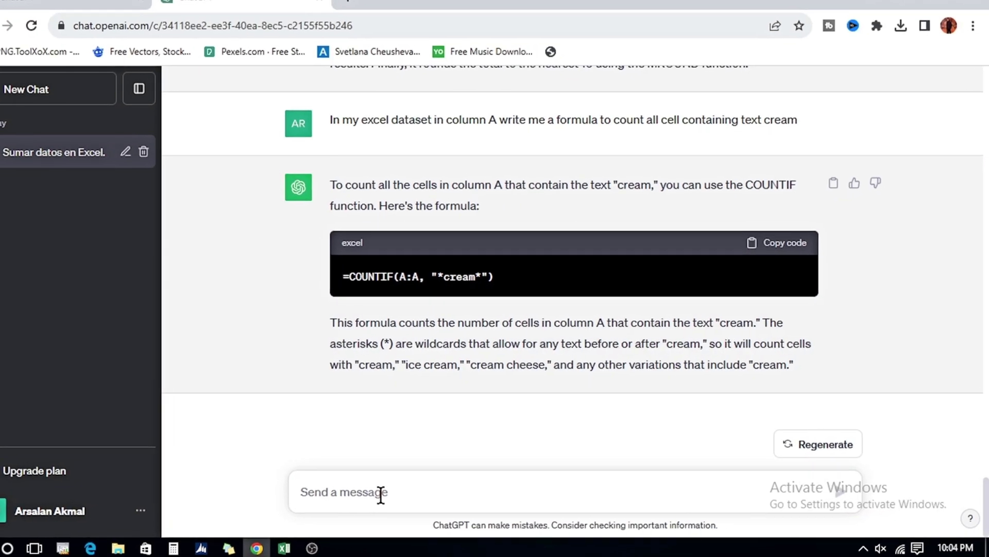
pyautogui.hotkey('ctrl', 'v')
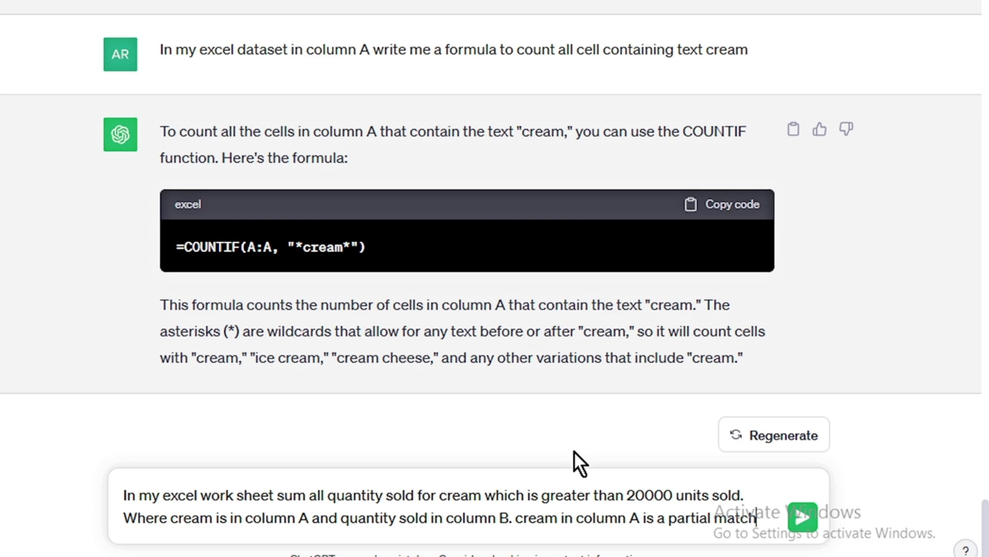
# Send the cream quantity request and paste =SUMIFS(B:B, A:A, "*cream*", B:B, ">20000") into H9, giving 9,296,348.
pyautogui.click(807, 524)
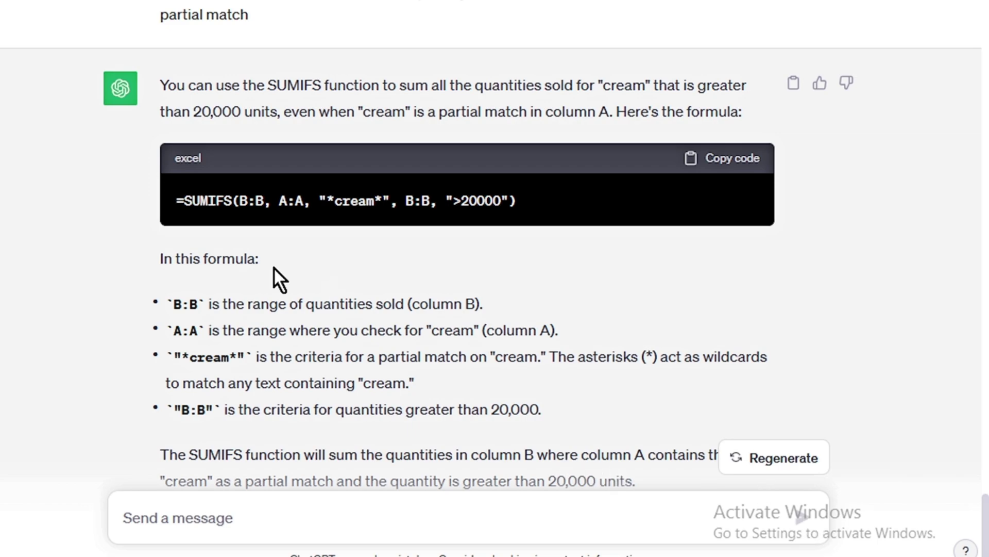
pyautogui.scroll(-2, 721, 170)
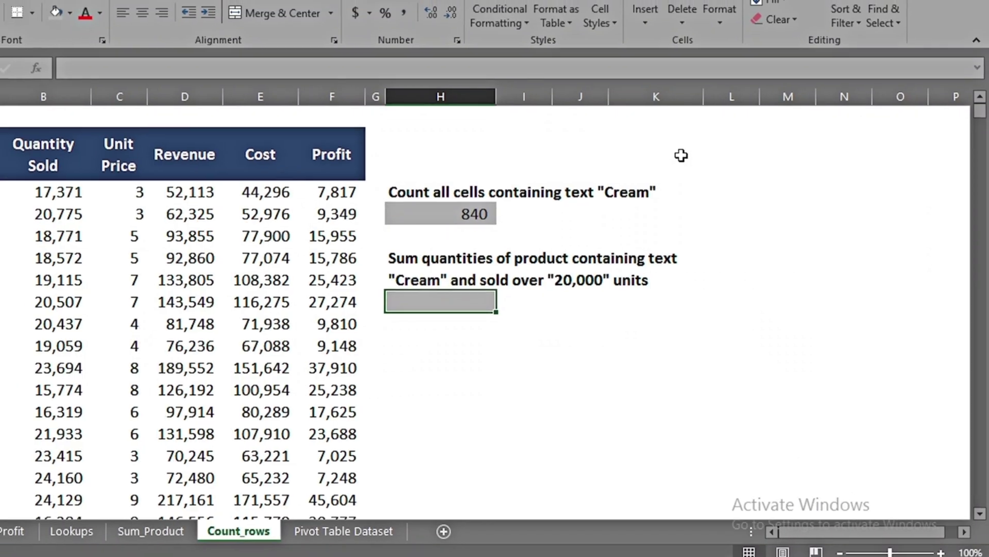
pyautogui.hotkey('ctrl', 'v')
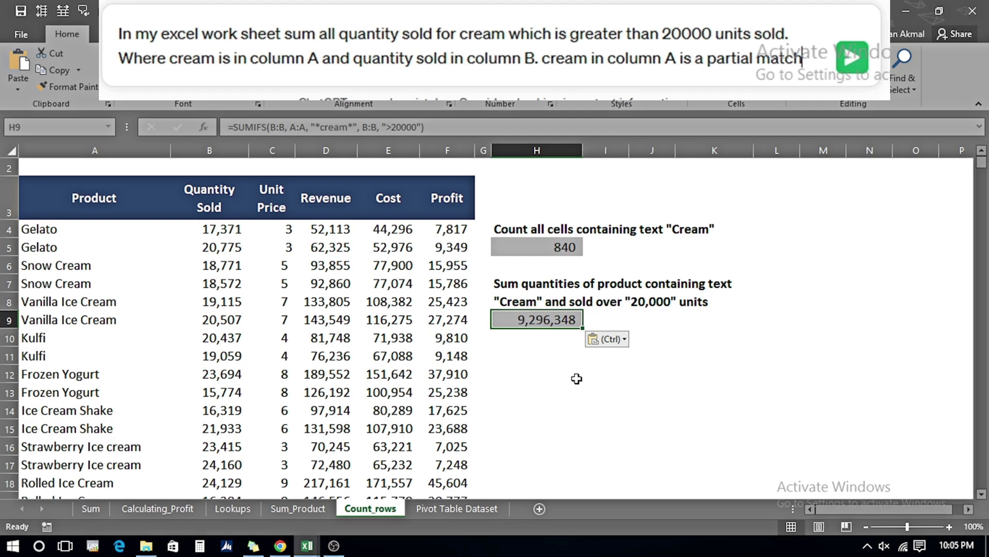
pyautogui.click(91, 509)
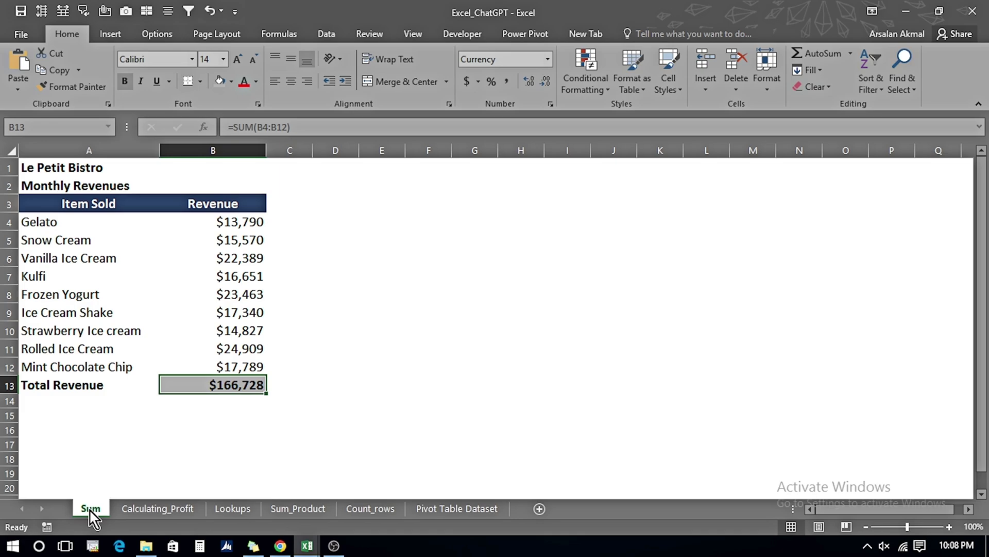
pyautogui.click(143, 509)
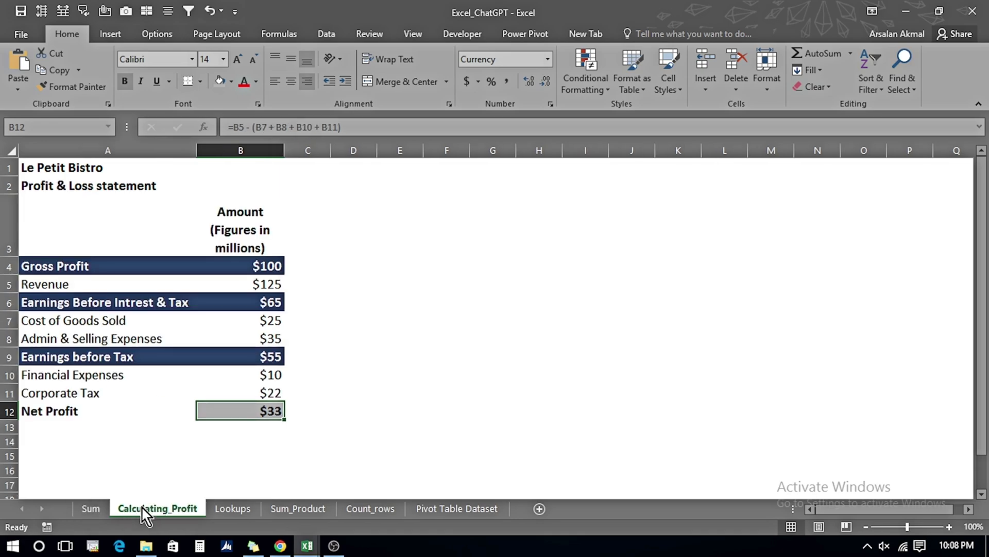
pyautogui.click(223, 509)
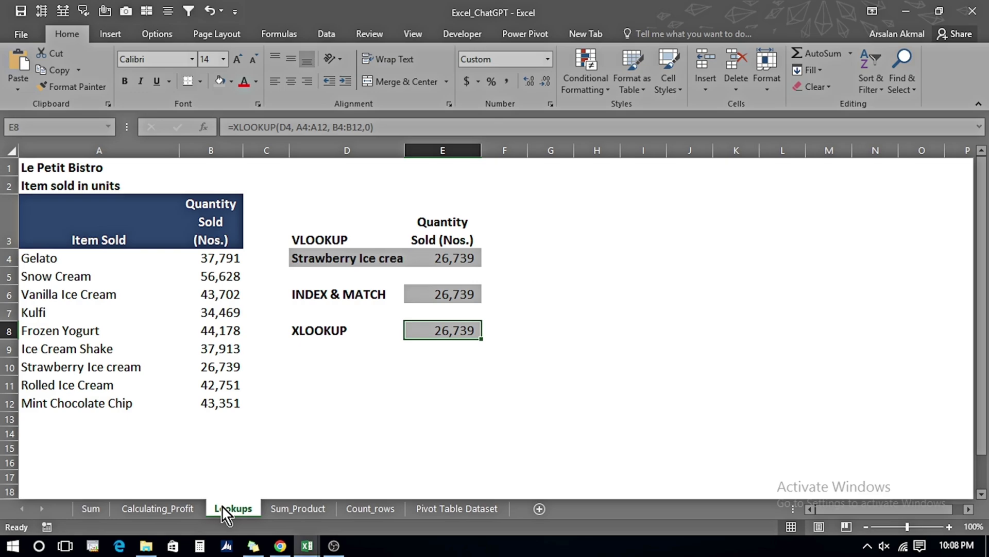
pyautogui.click(293, 509)
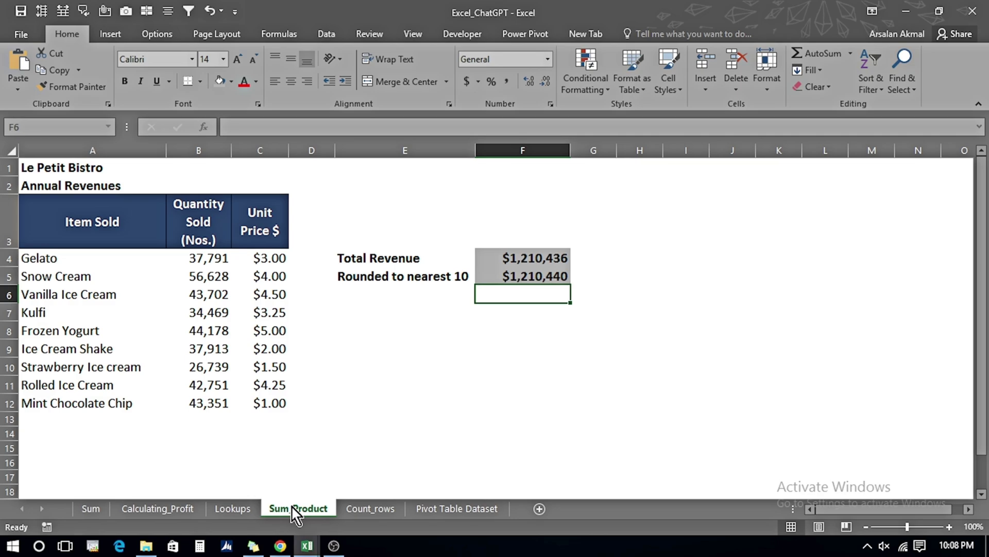
pyautogui.click(363, 508)
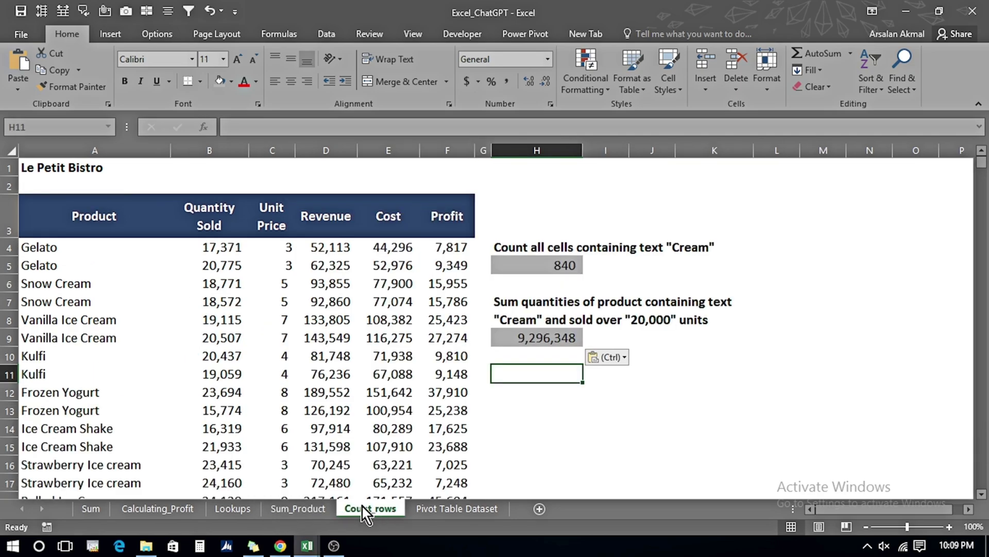